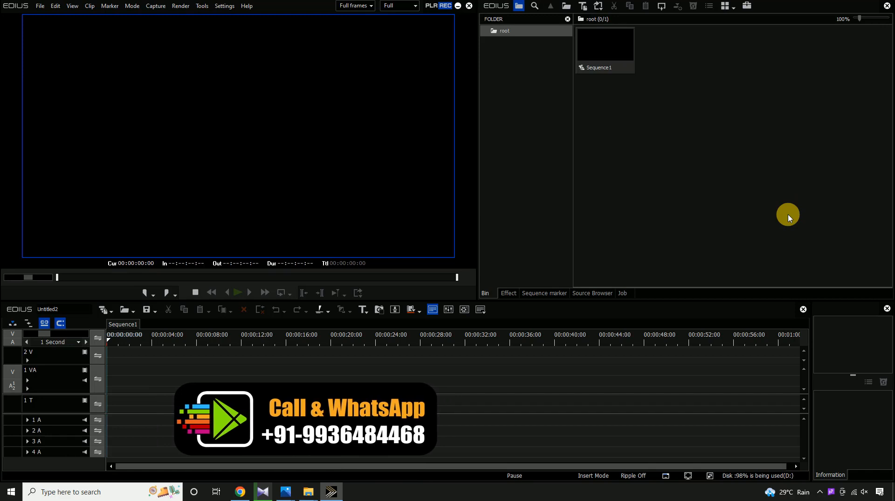
Import the clips 00197.MTS and 00217.MTS from the Desktop and place them back to back on track 1 VA
double_click(707, 237)
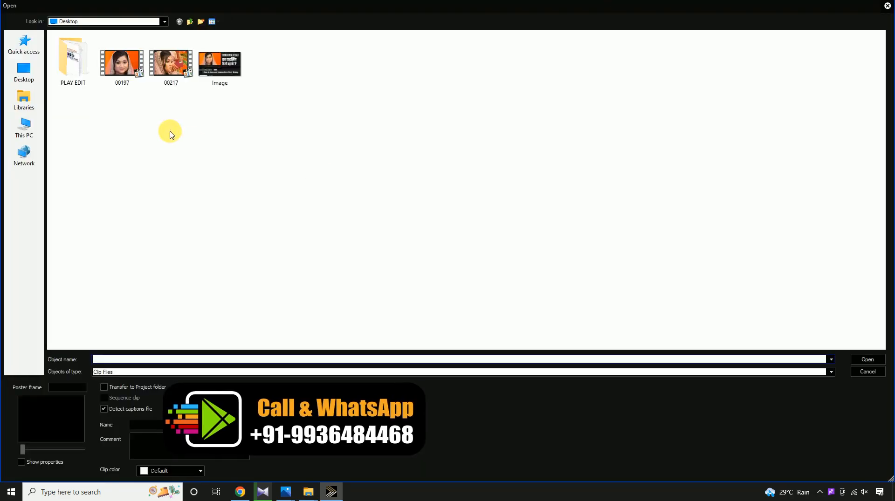
drag(123, 110, 173, 59)
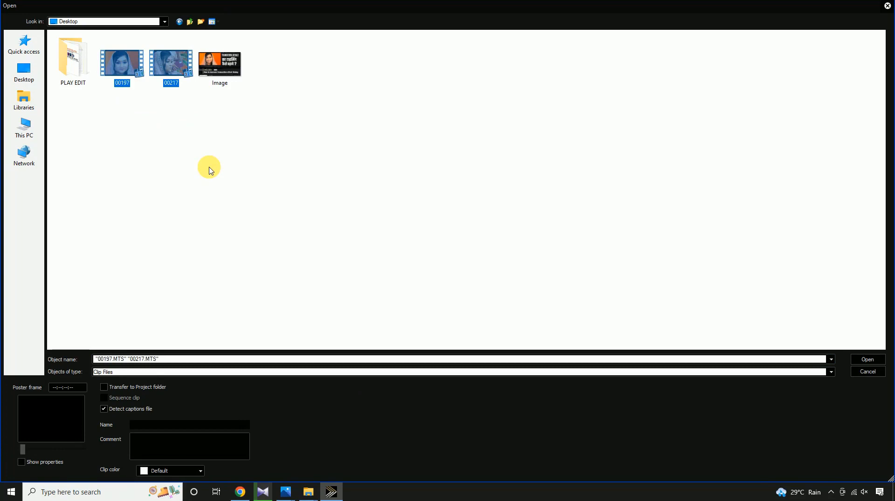
key(Return)
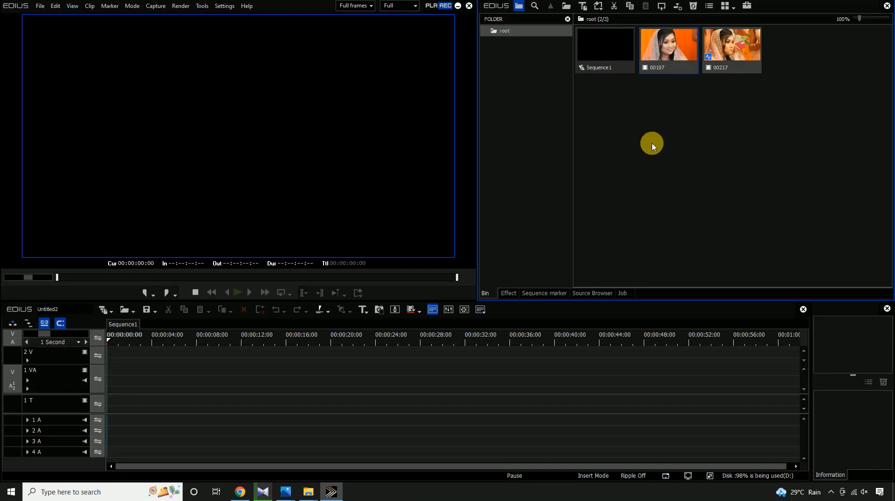
drag(659, 60, 104, 385)
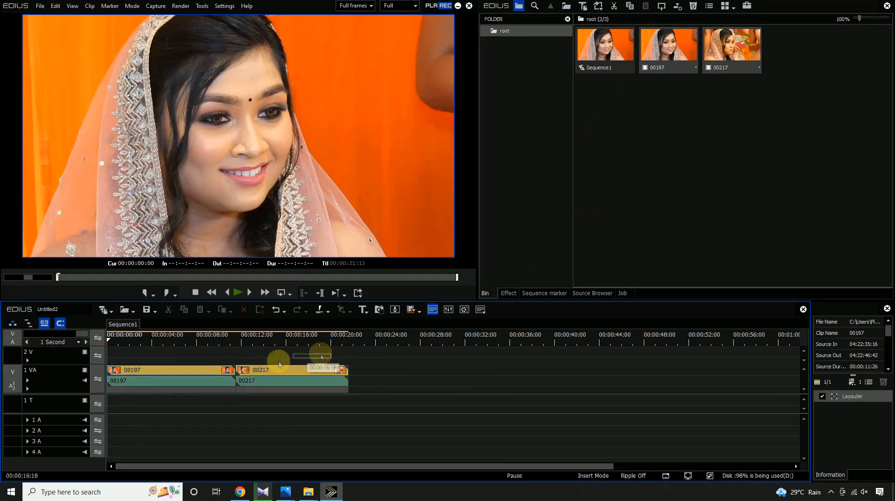
click(437, 362)
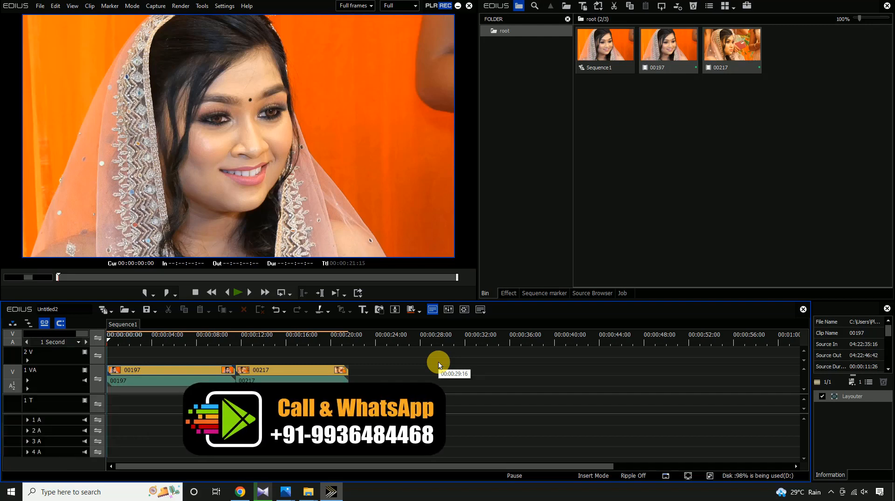
Try to place the 3D Dissolve transition at the cut between clips 00197 and 00217
click(507, 294)
drag(611, 250, 613, 67)
click(526, 86)
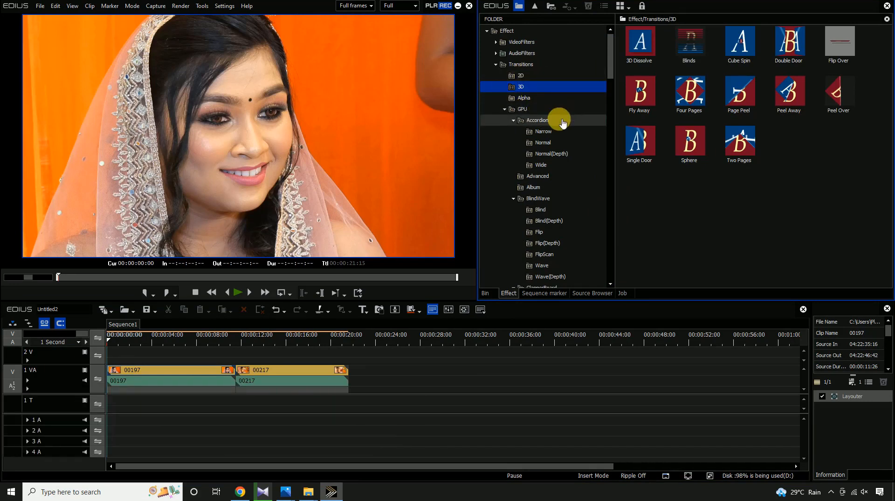
click(707, 216)
click(649, 45)
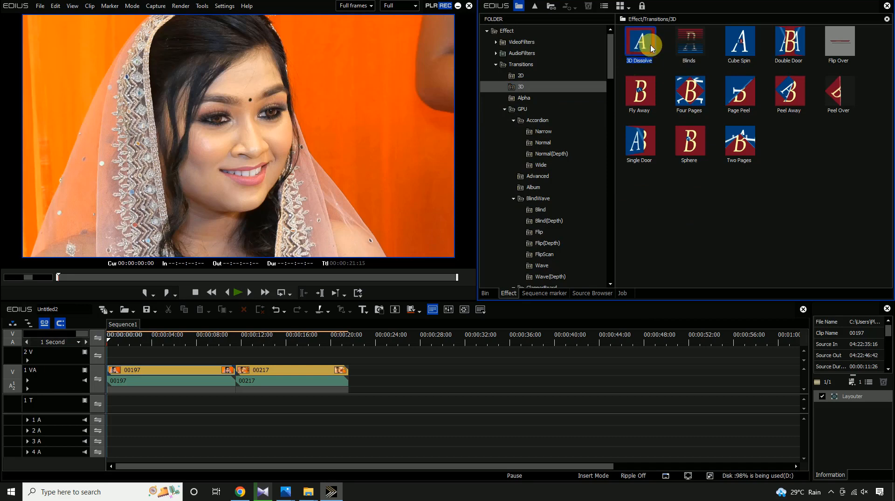
drag(650, 46, 241, 375)
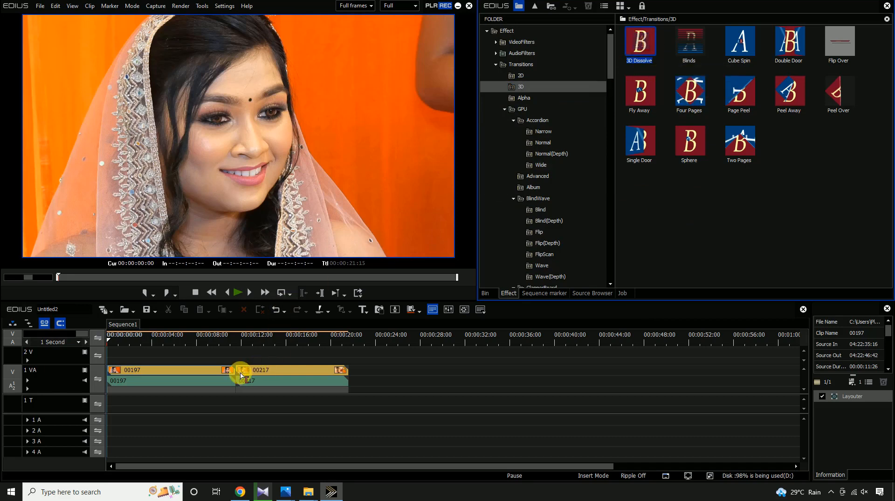
Apply the Explosion transition from the GPU Advanced group at the cut between clips 00197 and 00217
click(537, 176)
click(690, 96)
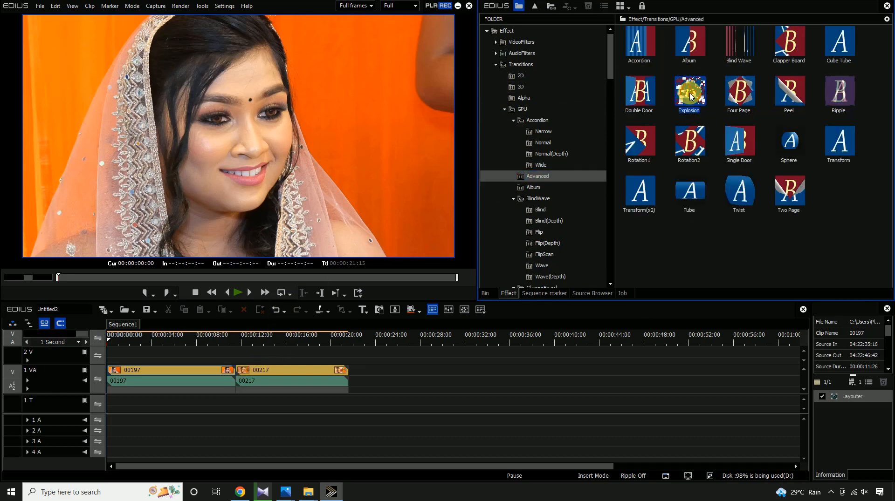
drag(690, 95, 236, 370)
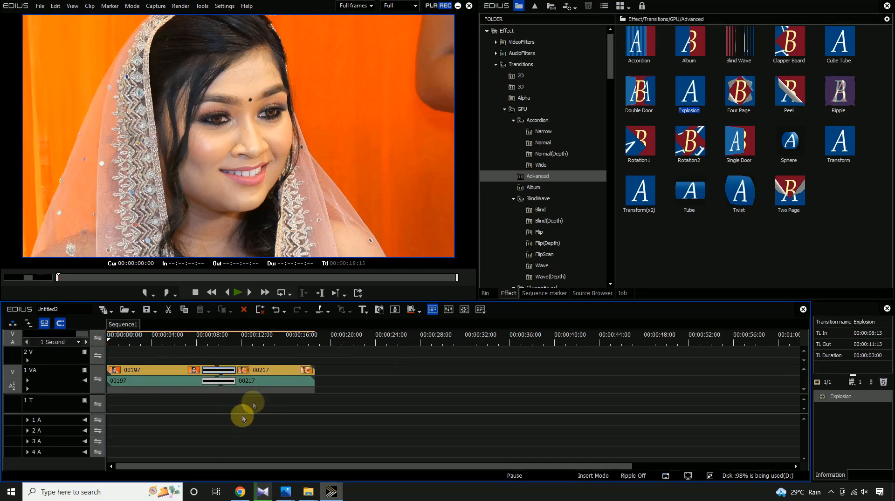
click(201, 389)
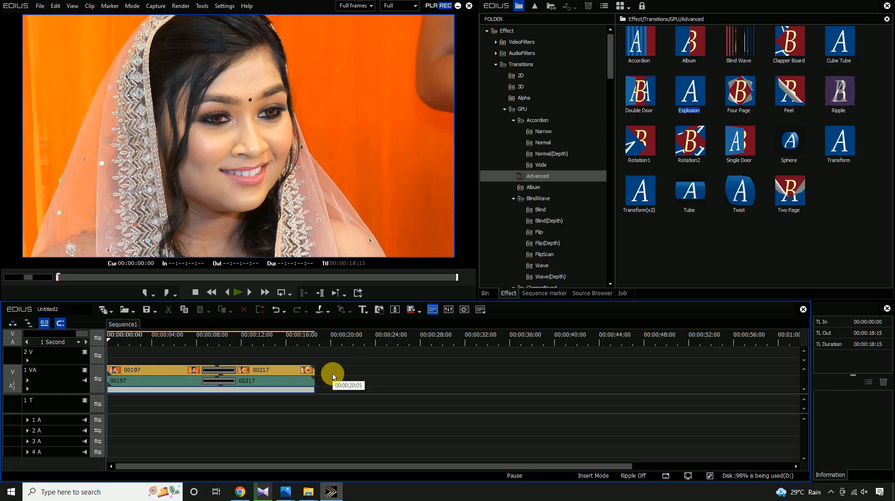
Play the sequence through the Explosion transition and remove that transition from between the two clips
click(226, 372)
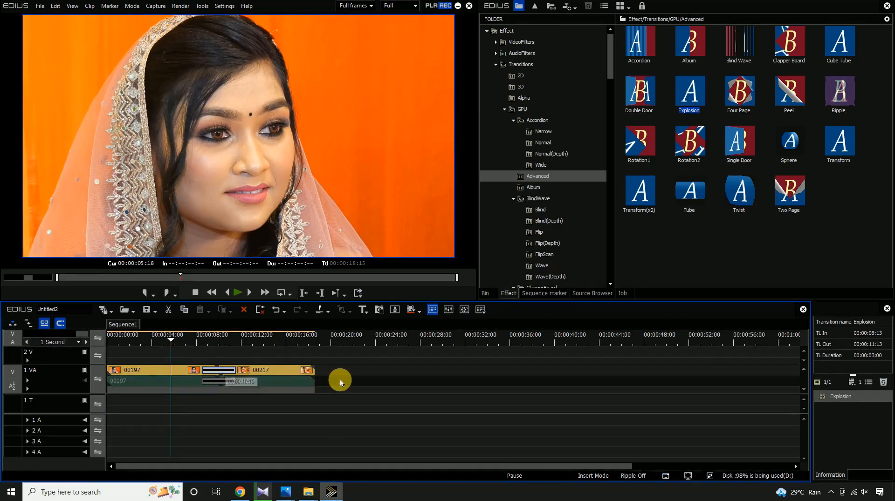
key(space)
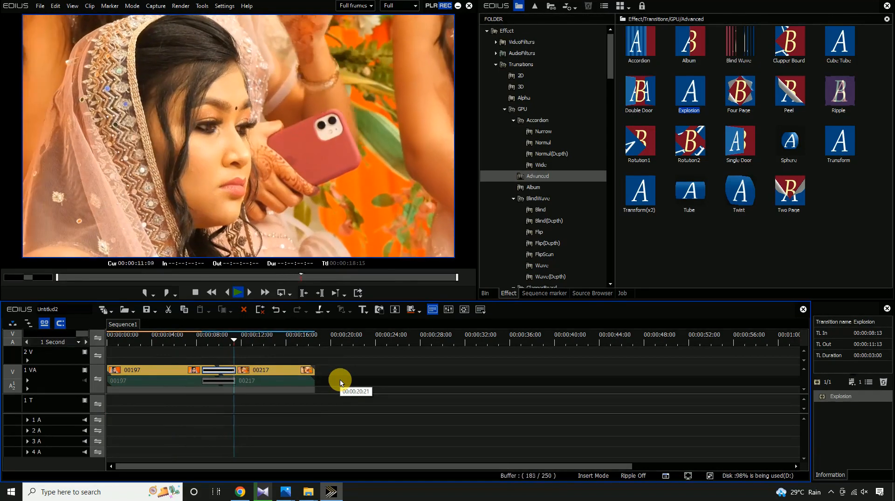
key(space)
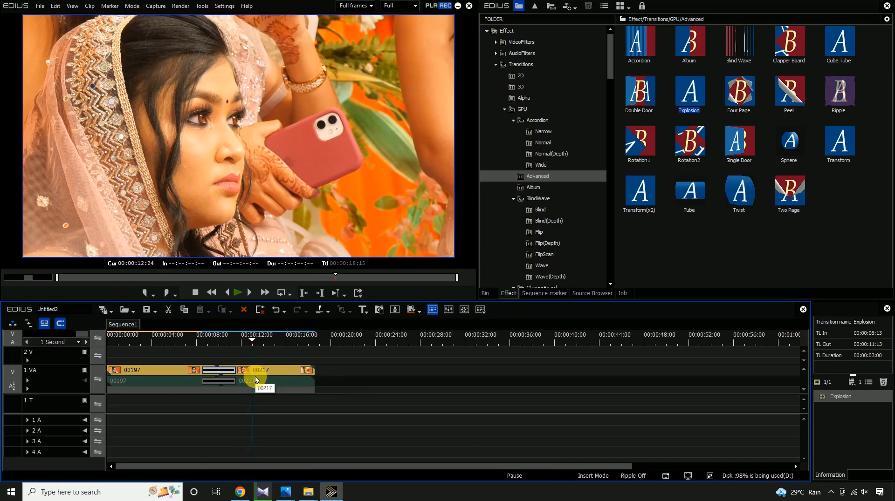
click(344, 379)
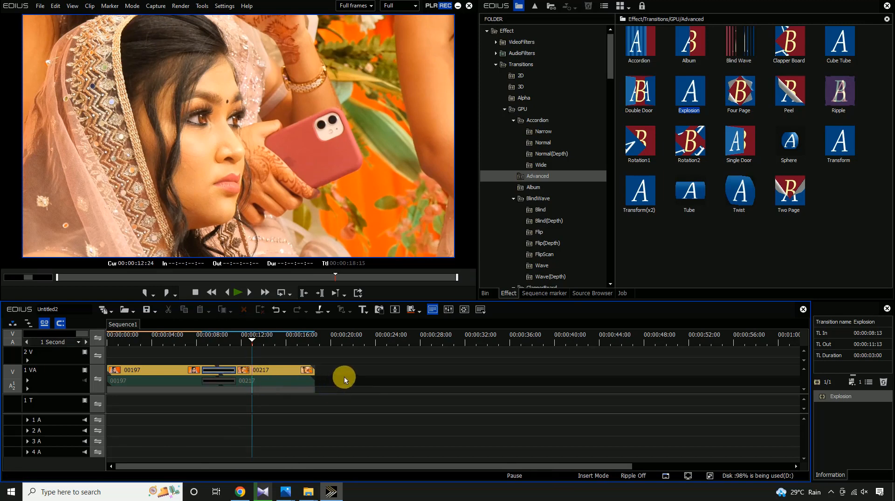
click(222, 372)
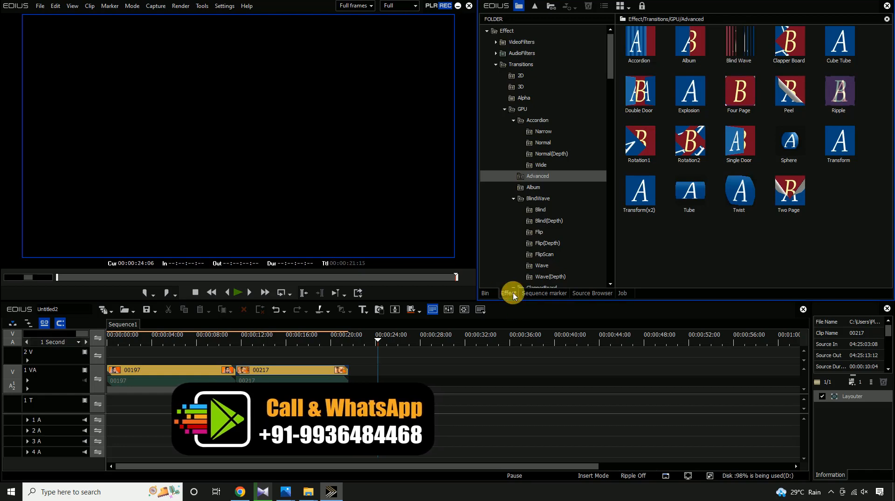
Set the default transition duration to 5 seconds (00:00:05:00) from the Double Door effect
click(641, 93)
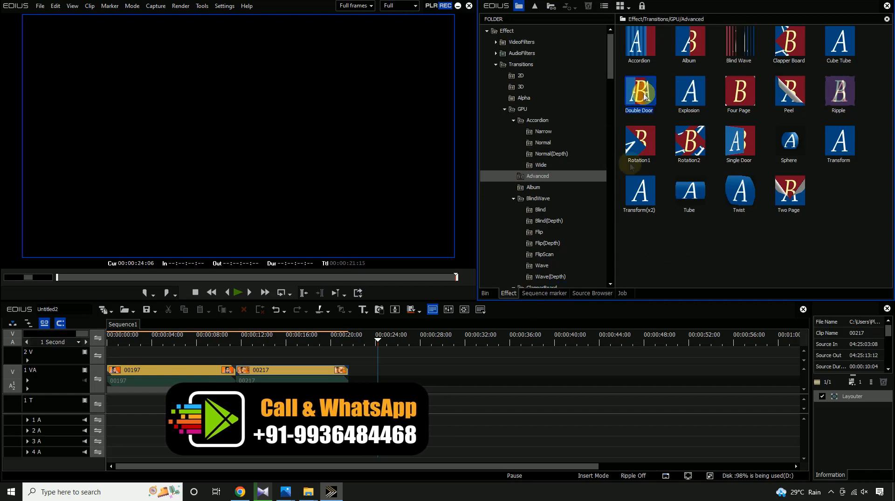
right_click(647, 93)
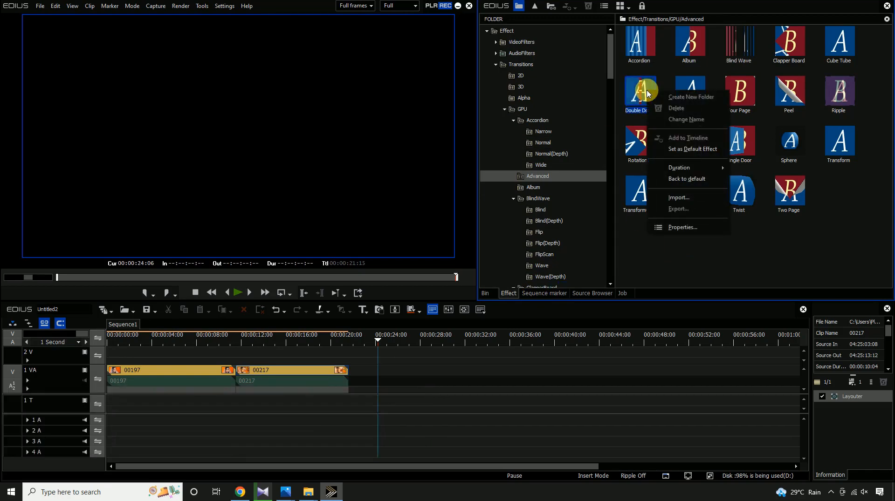
mouse_move(668, 173)
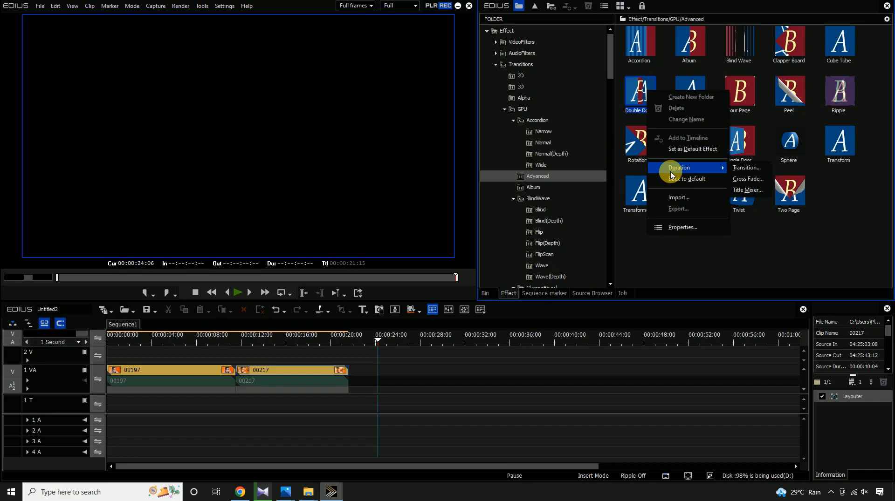
click(753, 172)
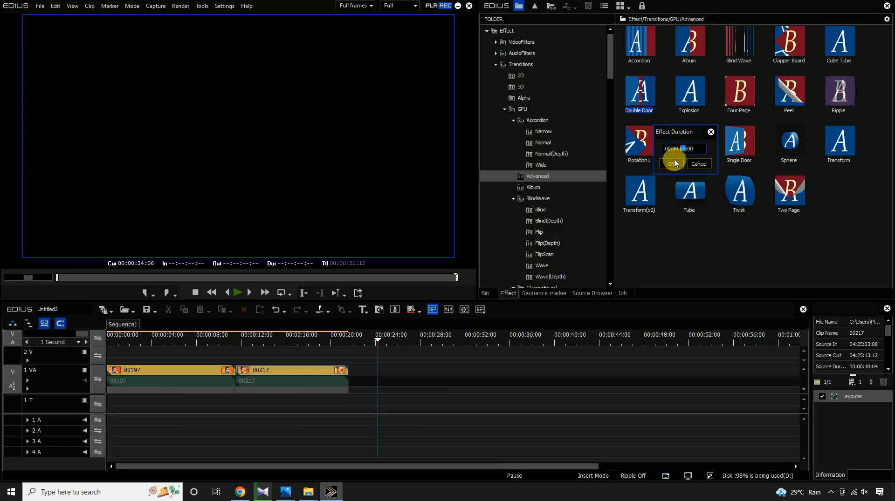
click(671, 166)
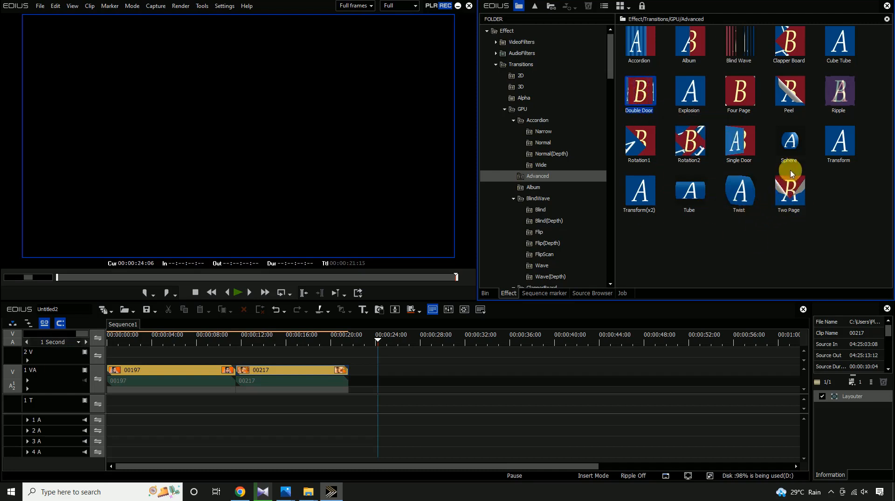
Apply the Two Page transition from the GPU Advanced group at the cut between clips 00197 and 00217
click(791, 201)
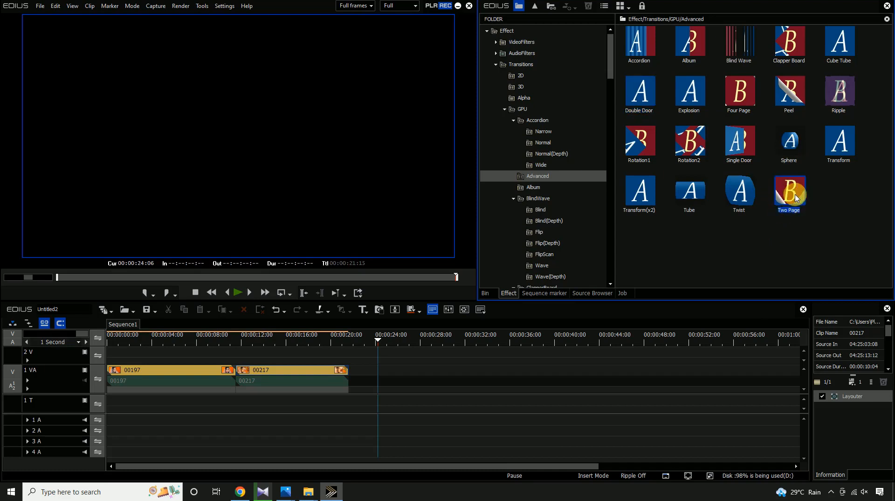
drag(795, 198, 242, 369)
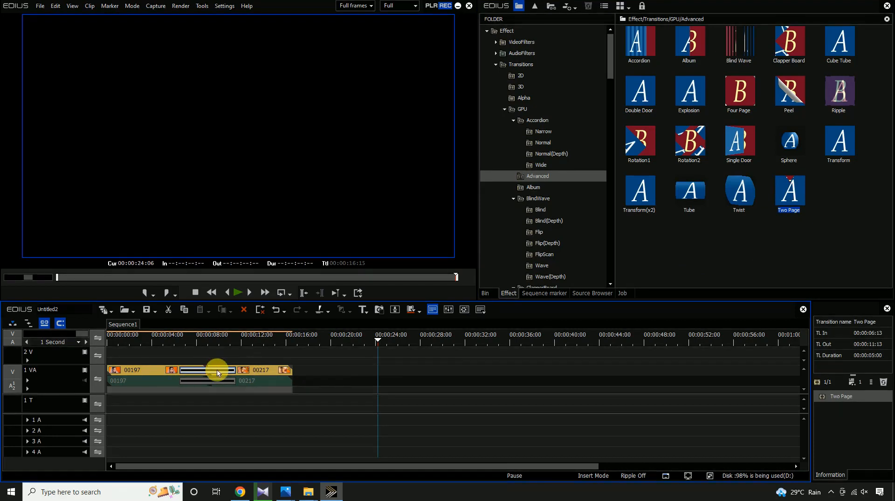
click(388, 373)
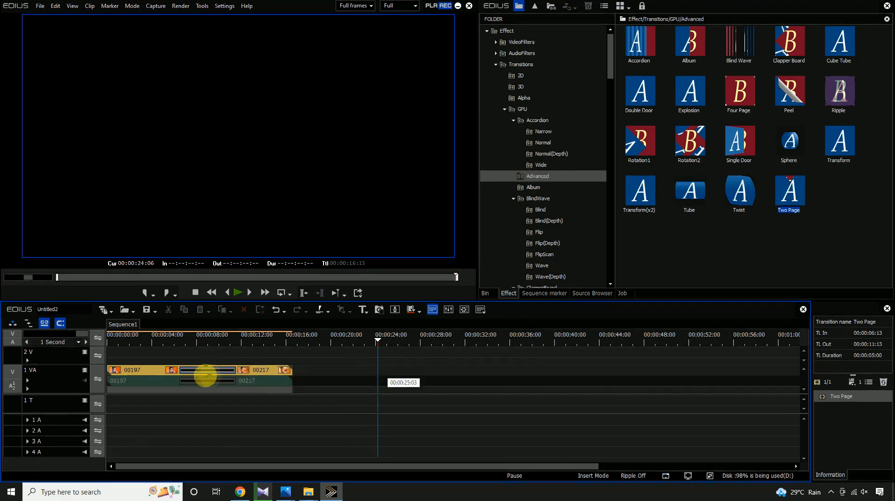
Check the duration setting of the Two Page transition on the timeline
click(197, 373)
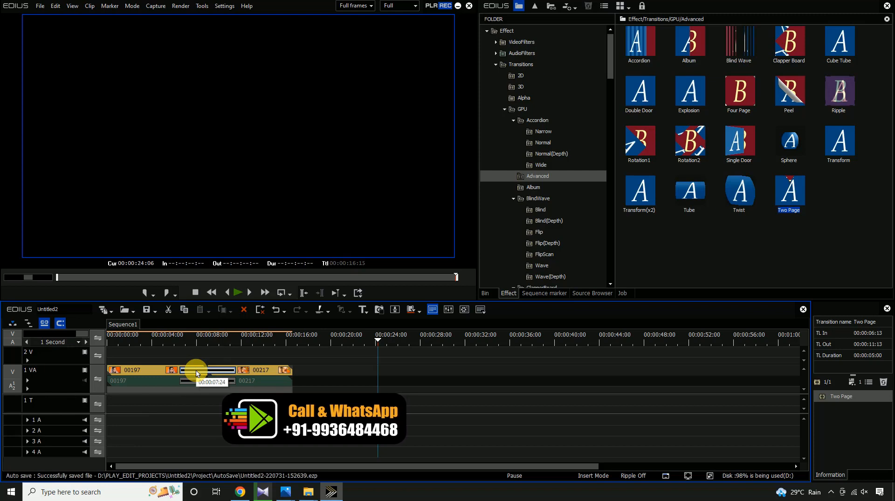
right_click(197, 373)
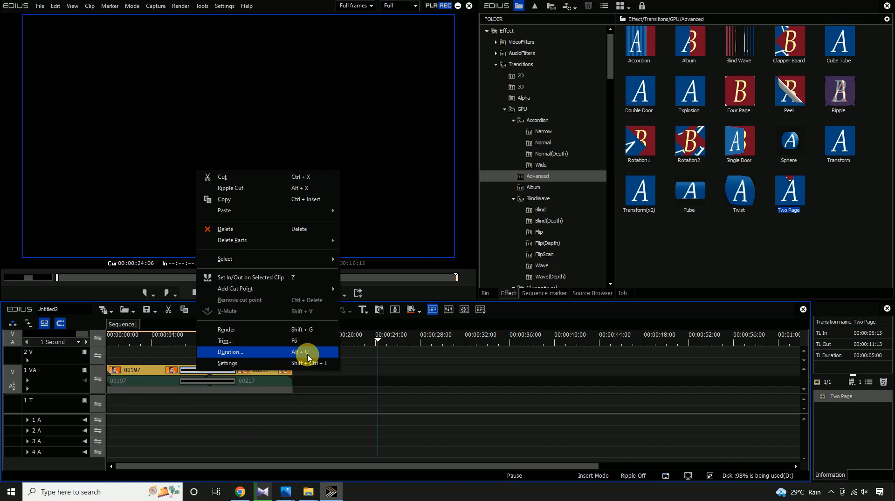
click(268, 356)
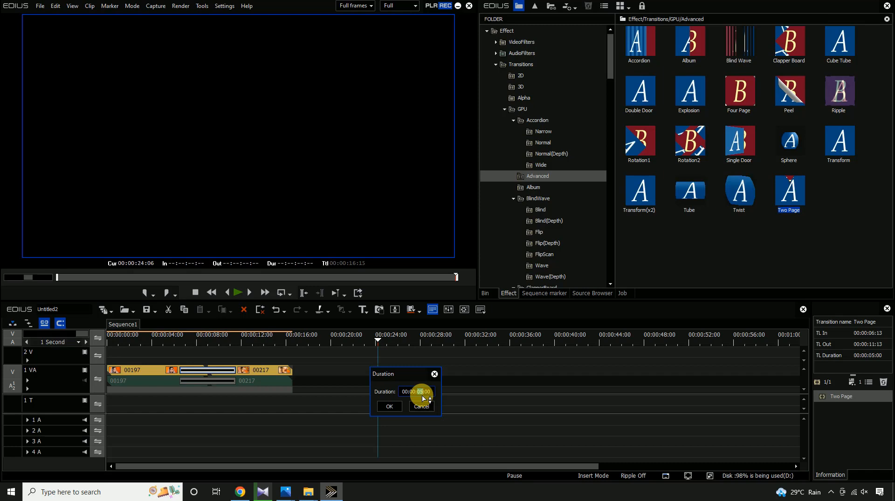
click(389, 407)
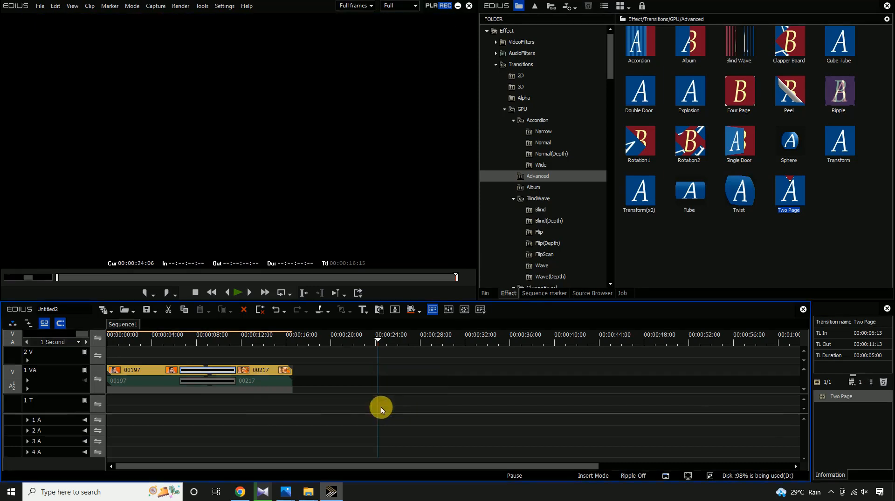
Replace the Two Page transition between clips 00197 and 00217 with the 2D Circle transition
click(222, 371)
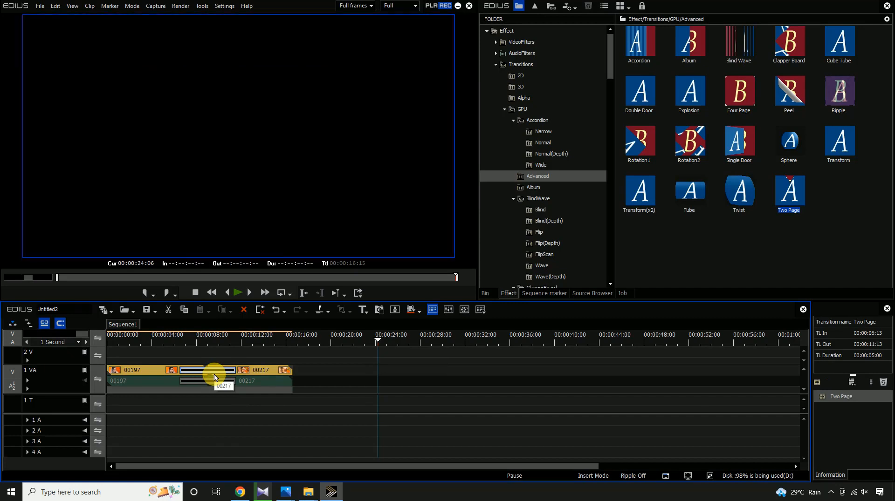
key(Delete)
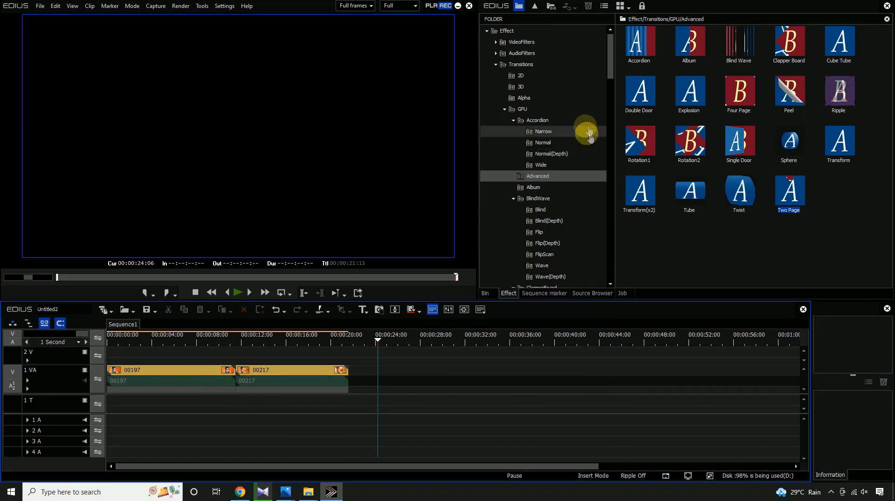
click(529, 78)
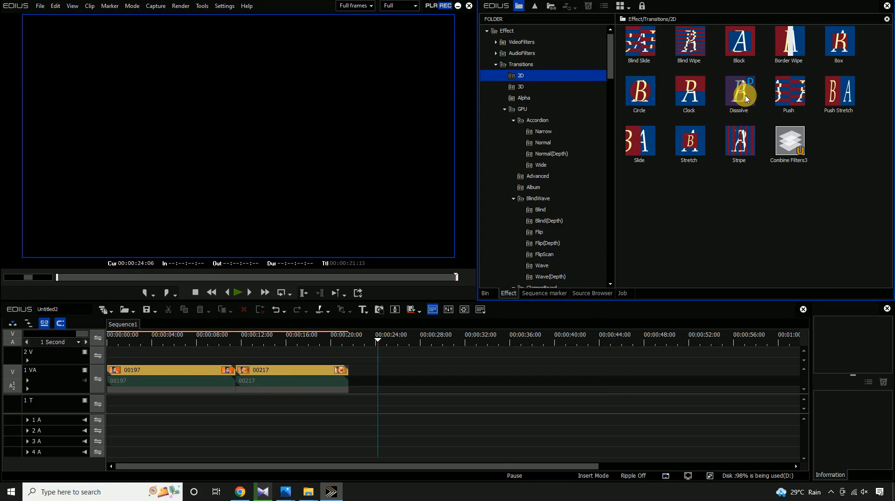
mouse_move(747, 98)
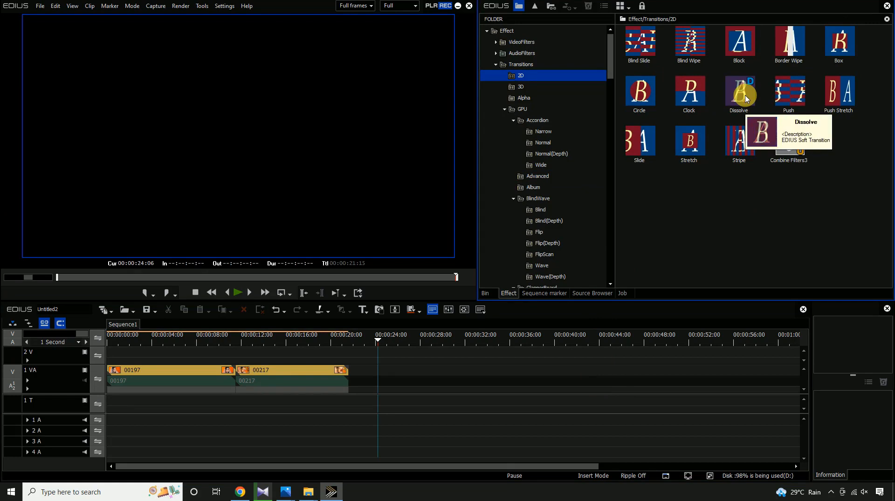
drag(640, 92, 242, 370)
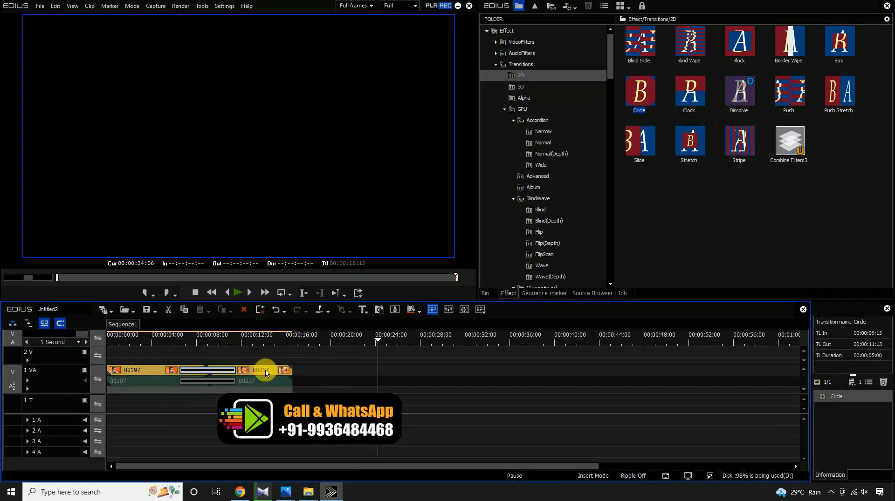
Check the duration setting of the Circle transition between clips 00197 and 00217
right_click(218, 374)
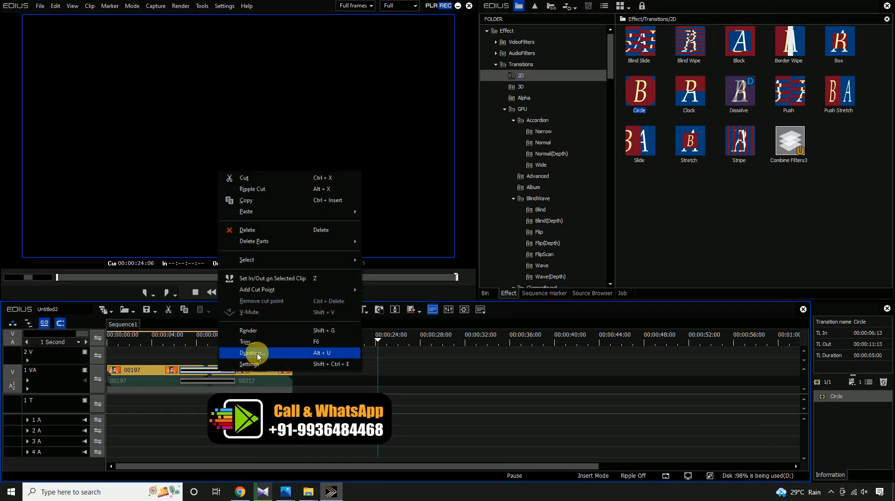
click(258, 357)
drag(406, 371, 367, 131)
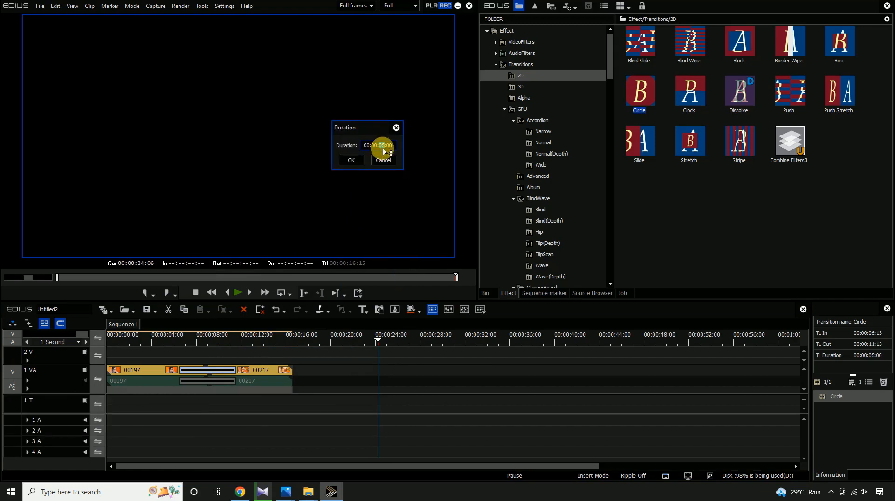
click(346, 161)
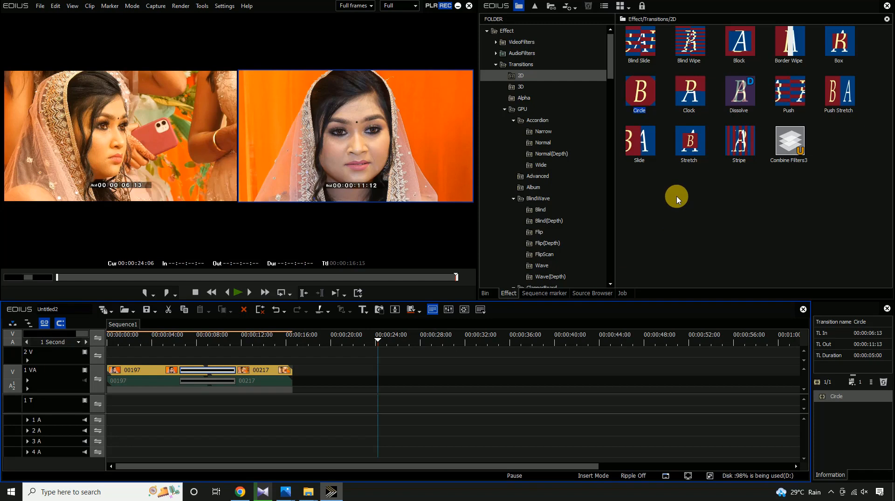
Delete the Circle transition between clips 00197 and 00217
click(209, 371)
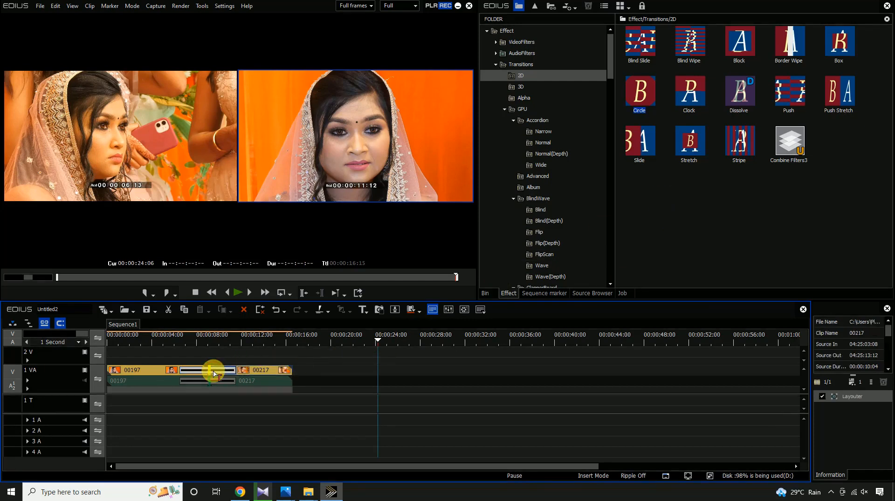
click(219, 371)
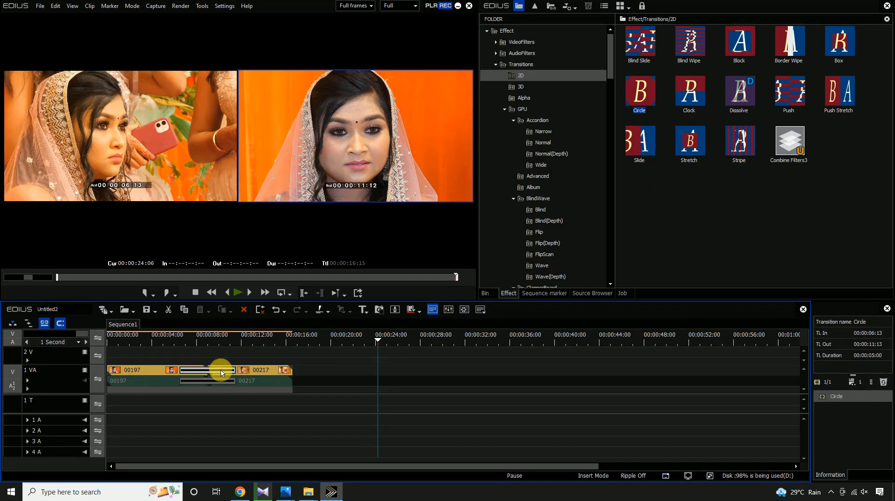
key(Delete)
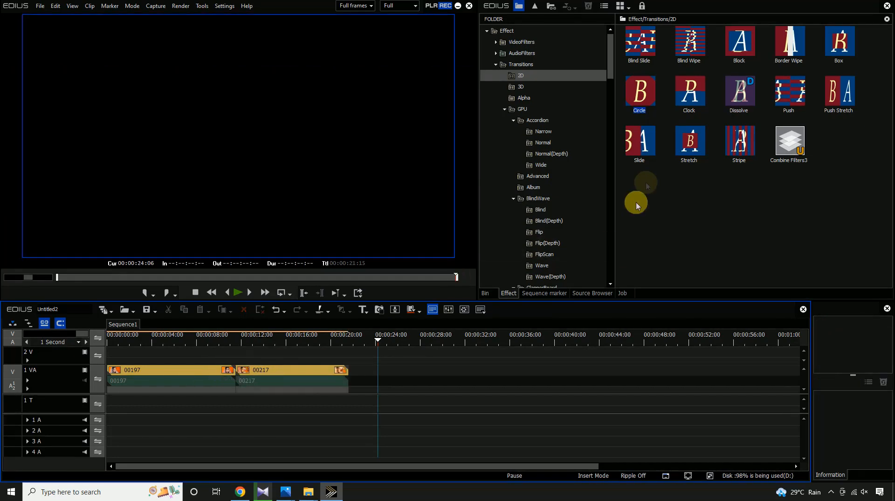
Set the default transition duration to 1 second (00:00:01:00) from the 2D Blind Wipe effect
click(693, 43)
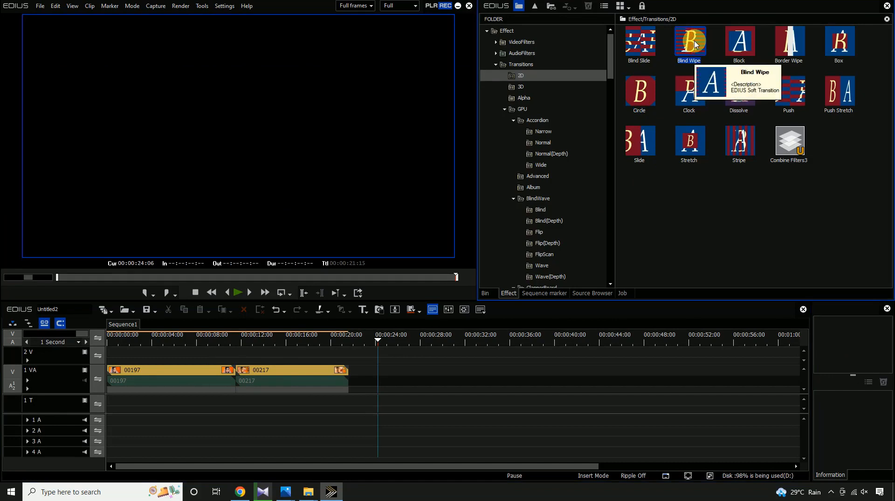
right_click(694, 45)
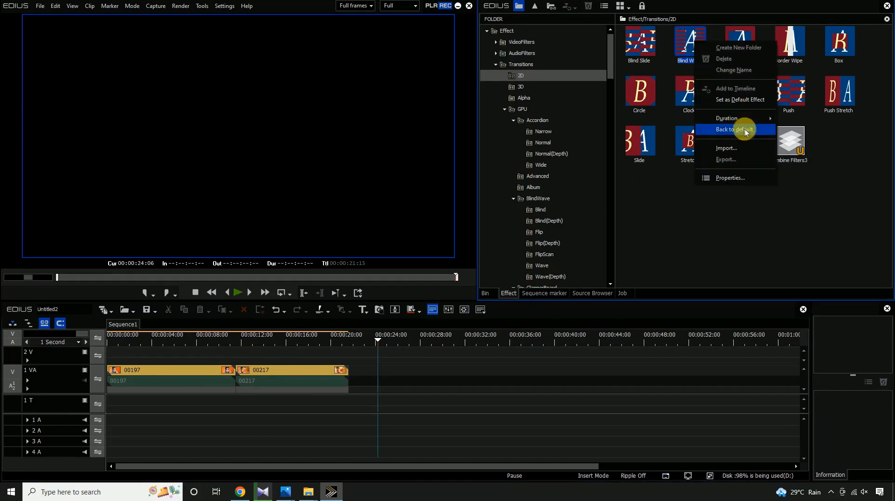
mouse_move(738, 122)
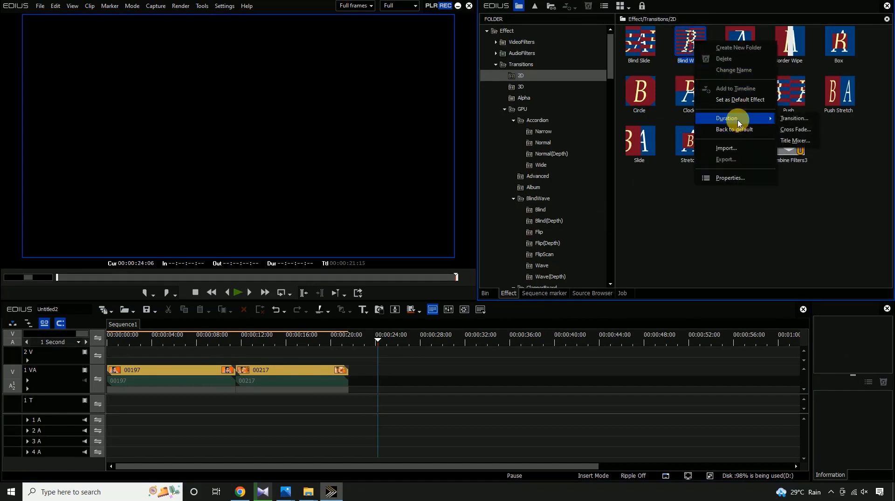
click(808, 123)
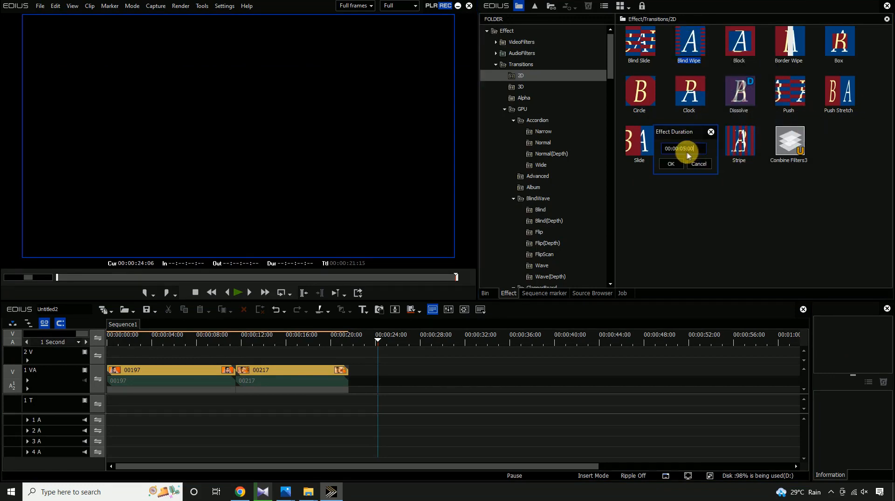
drag(683, 148, 683, 151)
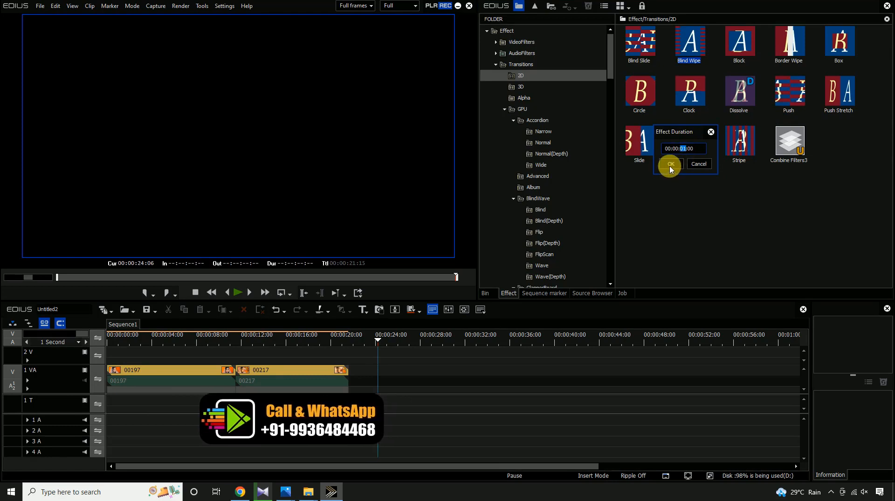
click(670, 164)
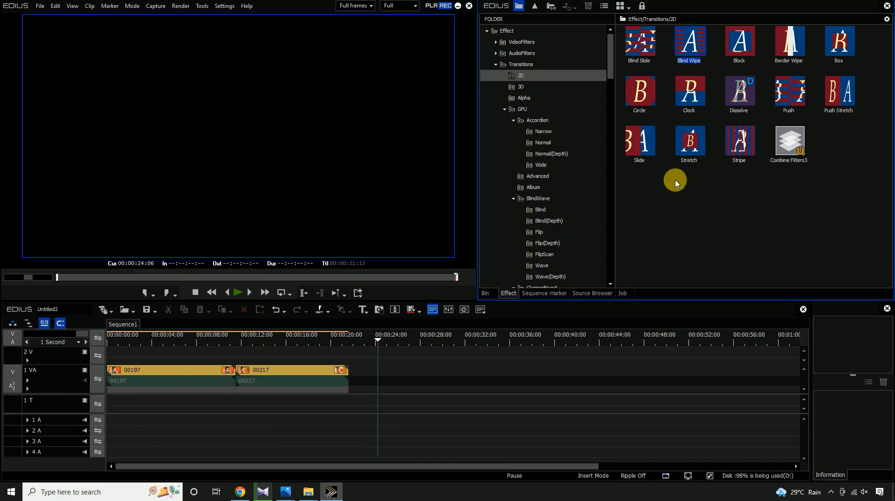
Apply the 3D Single Door transition at the cut between clips 00197 and 00217 and check its duration setting
click(521, 86)
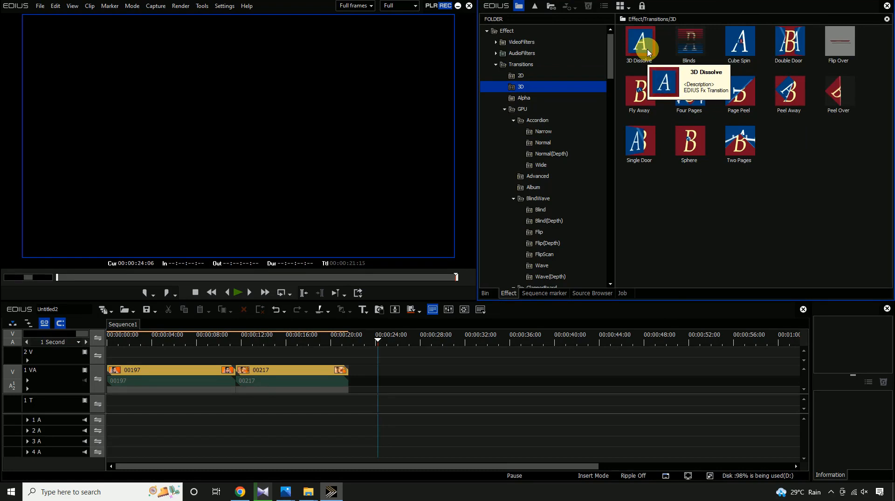
mouse_move(639, 140)
mouse_down()
mouse_move(577, 208)
mouse_move(402, 307)
mouse_move(235, 371)
mouse_up()
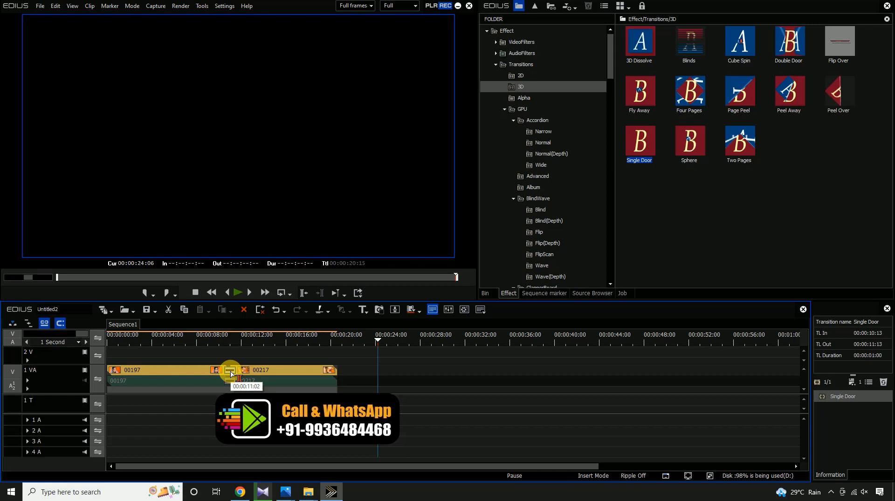
drag(82, 334, 92, 334)
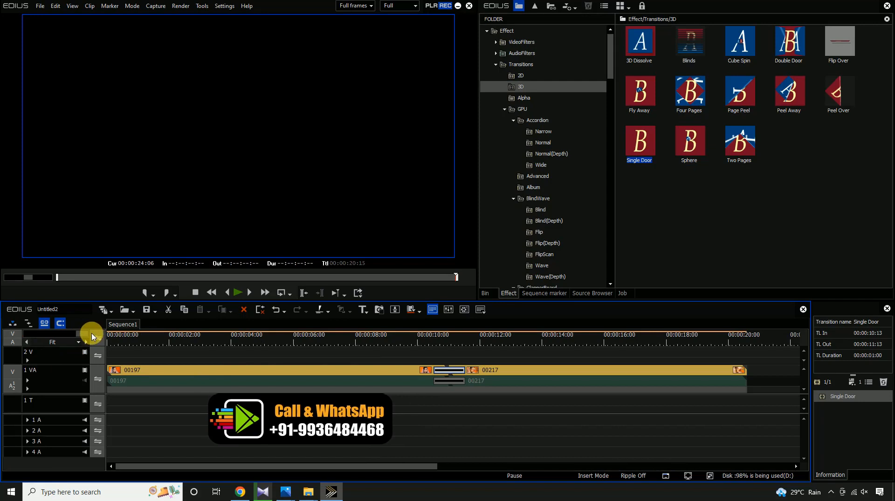
right_click(441, 371)
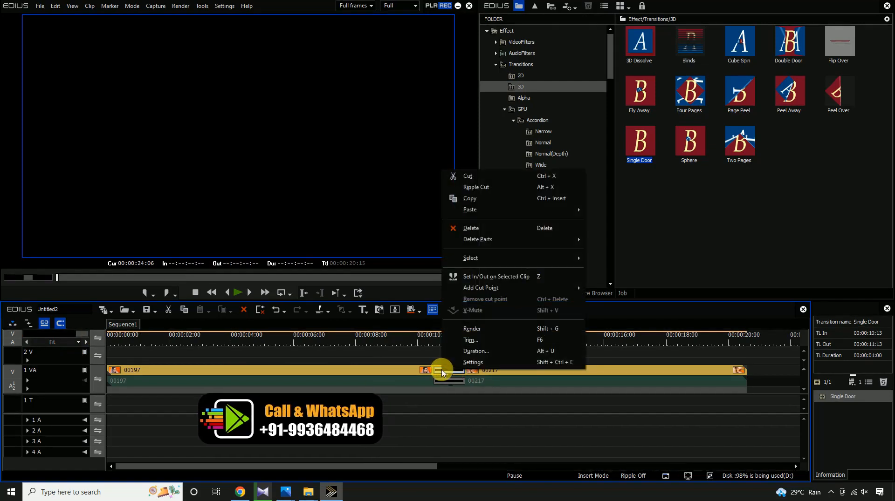
click(473, 352)
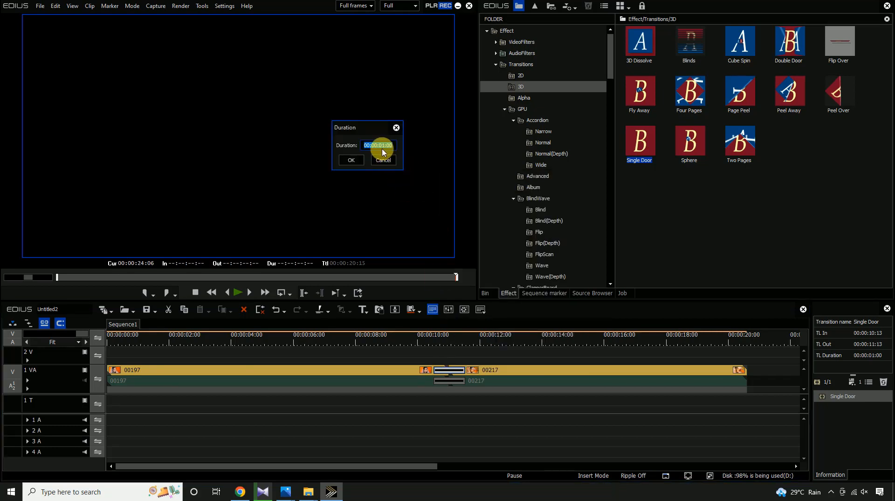
click(352, 161)
Play the timeline from just before the cut to preview the Single Door transition
click(407, 340)
key(space)
click(410, 339)
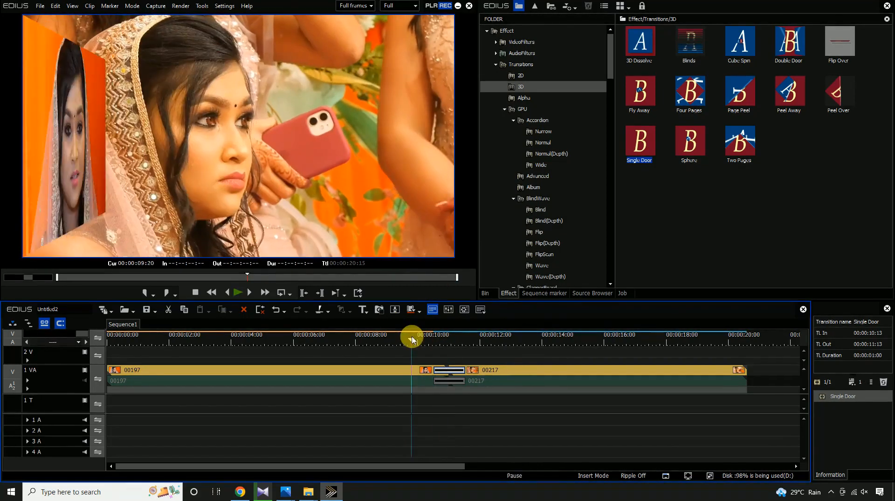
key(space)
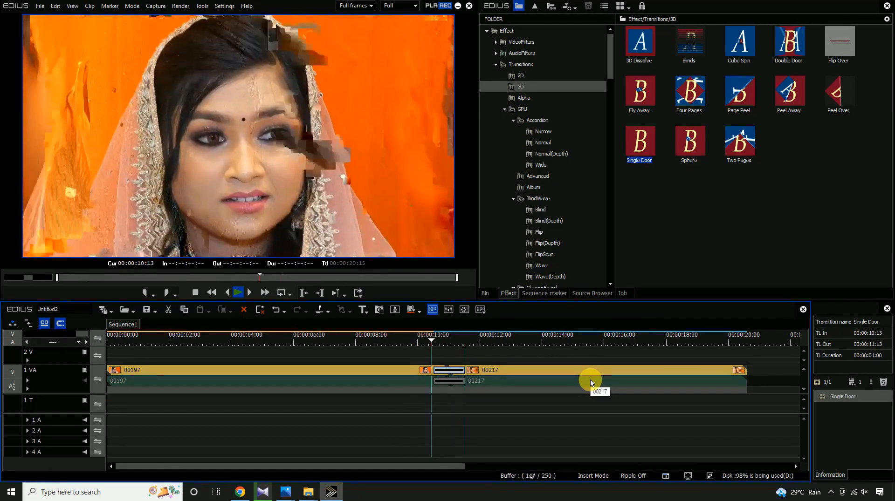
key(space)
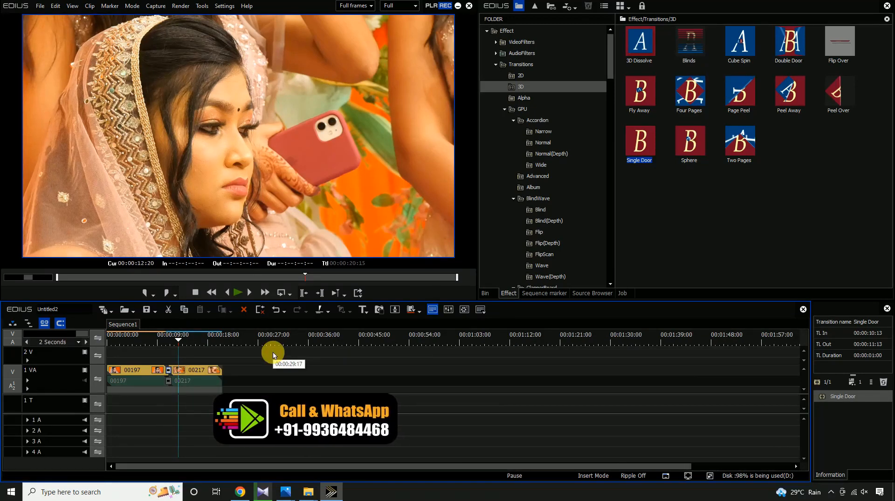
Delete clips 00197 and 00217 together with their transition from the timeline
drag(273, 355, 124, 399)
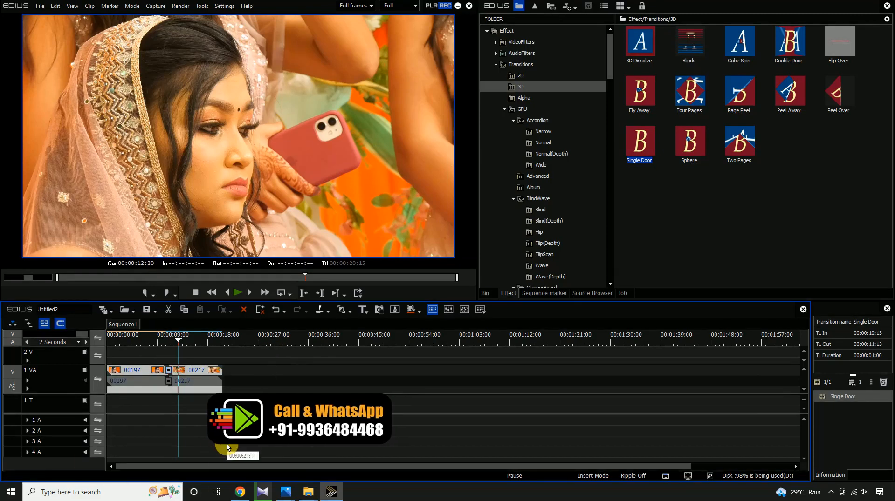
key(Delete)
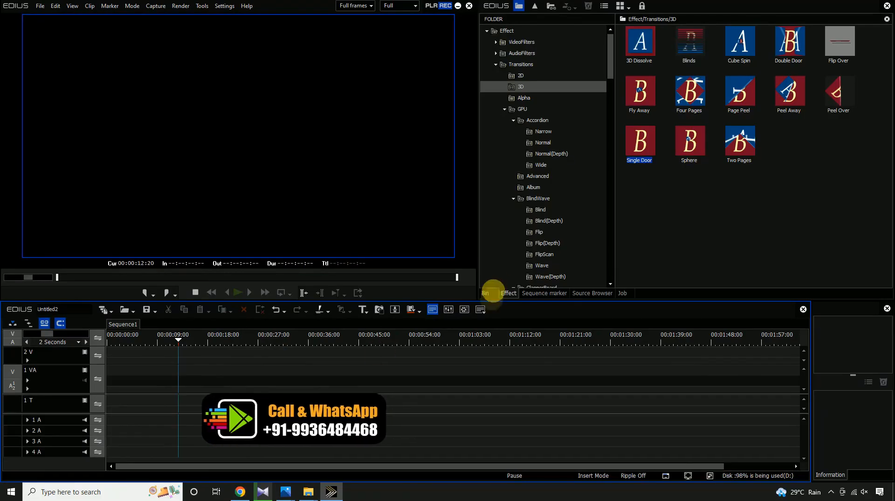
Place the MVI clips from the bin at the start of track 1 VA and turn on ripple mode
click(485, 293)
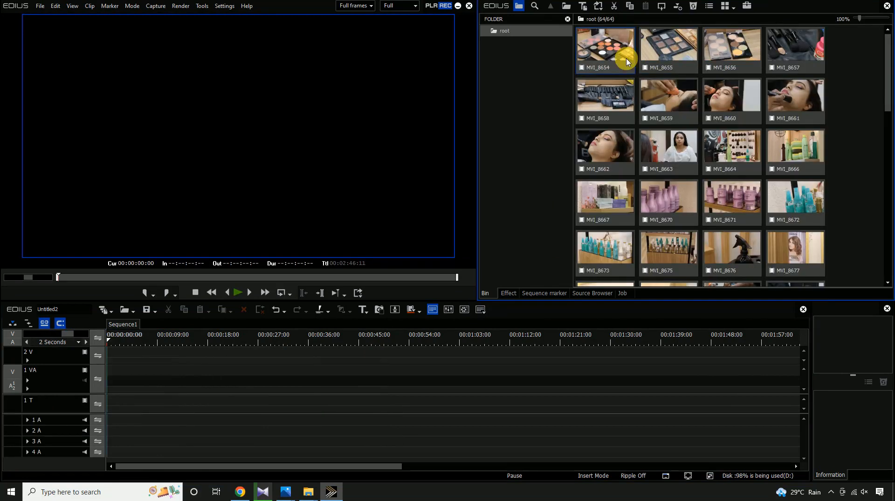
drag(626, 62, 101, 379)
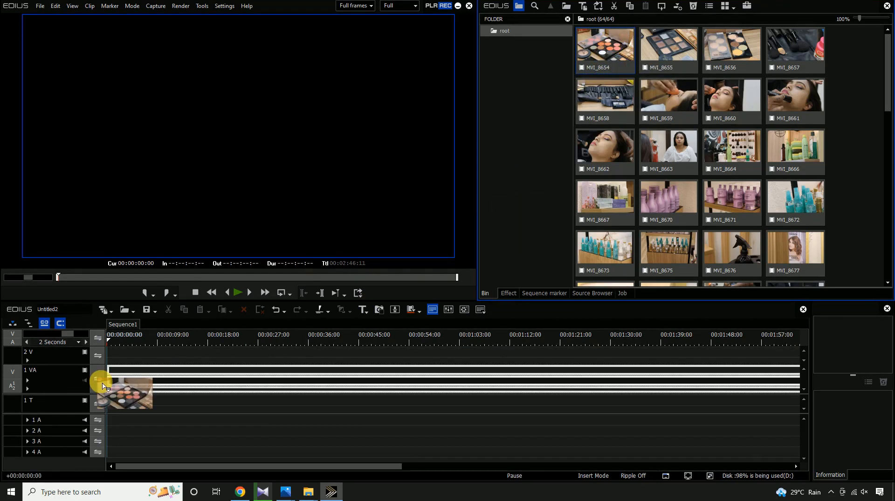
click(29, 322)
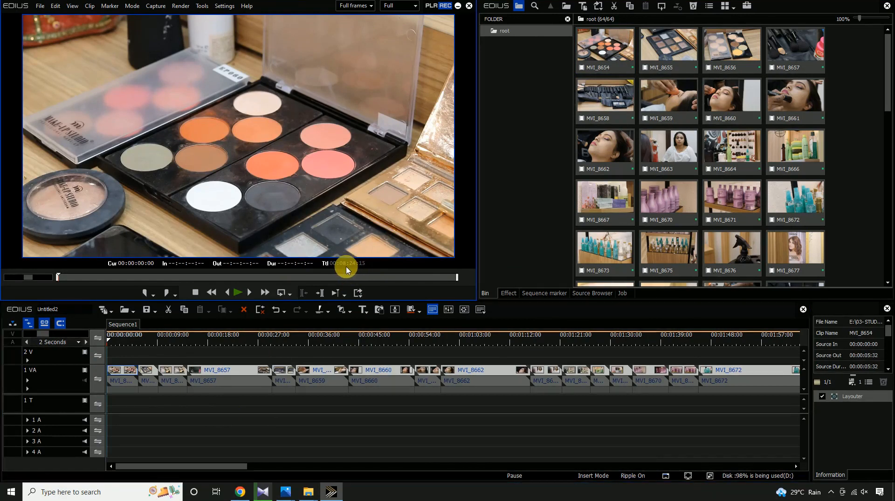
Copy the clips in roughly the last five minutes of track 1 VA and paste them after the last clip
drag(230, 466, 253, 468)
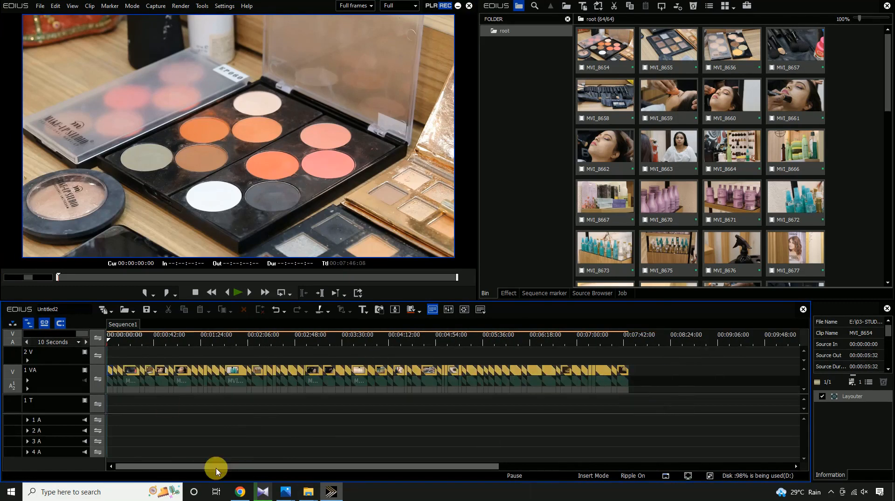
key(End)
drag(409, 467, 455, 463)
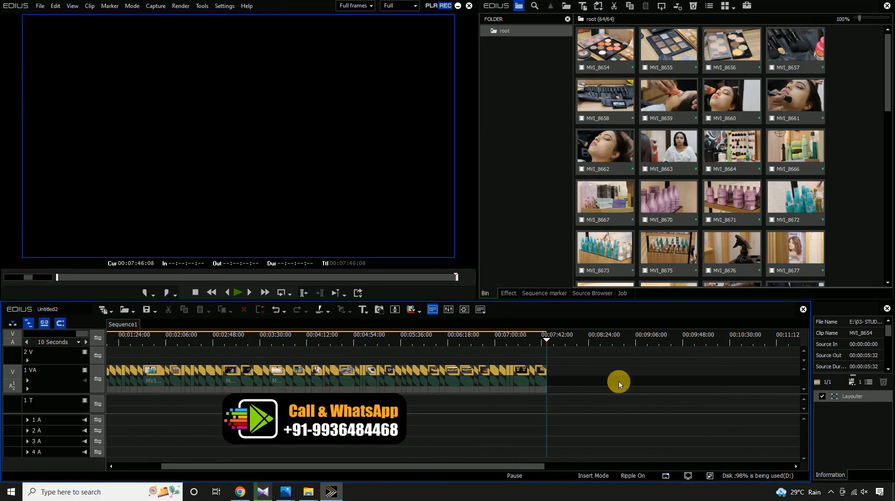
drag(587, 357, 223, 418)
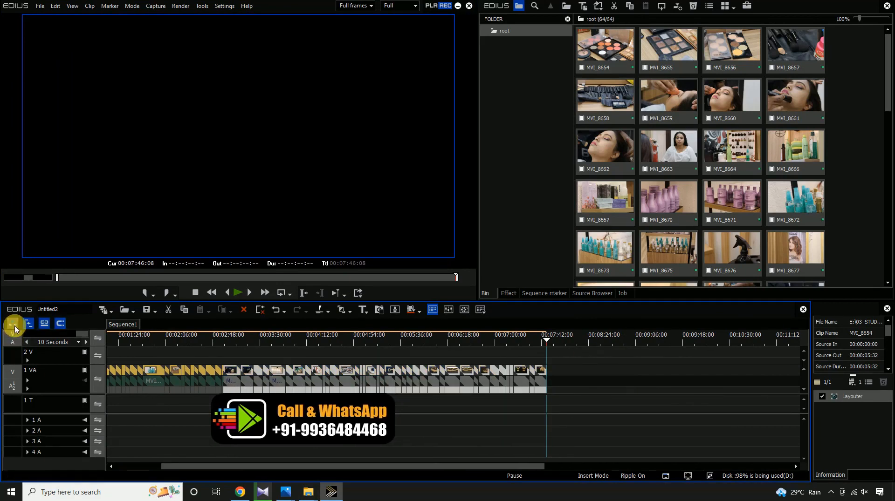
click(57, 381)
key(ctrl+c)
key(ctrl+v)
Remove the surplus clips at the end of track 1 VA and trim the sequence to end at 00:10:00:00
click(294, 344)
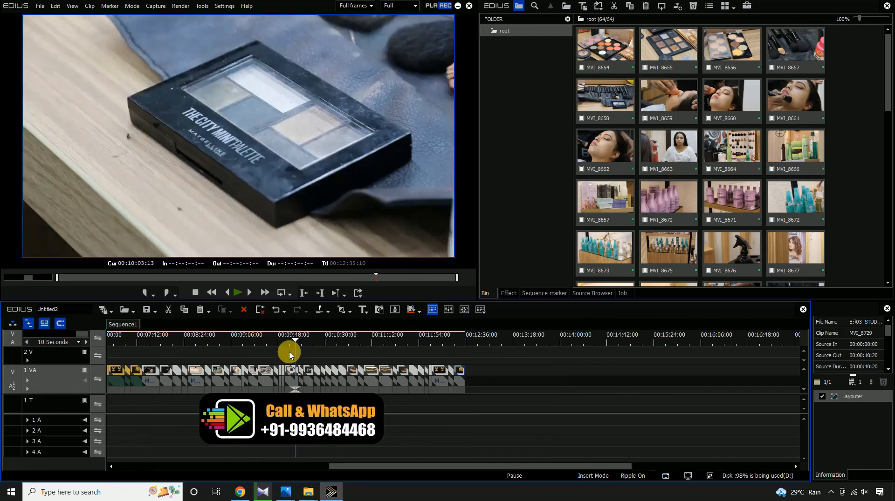
key(ctrl+z)
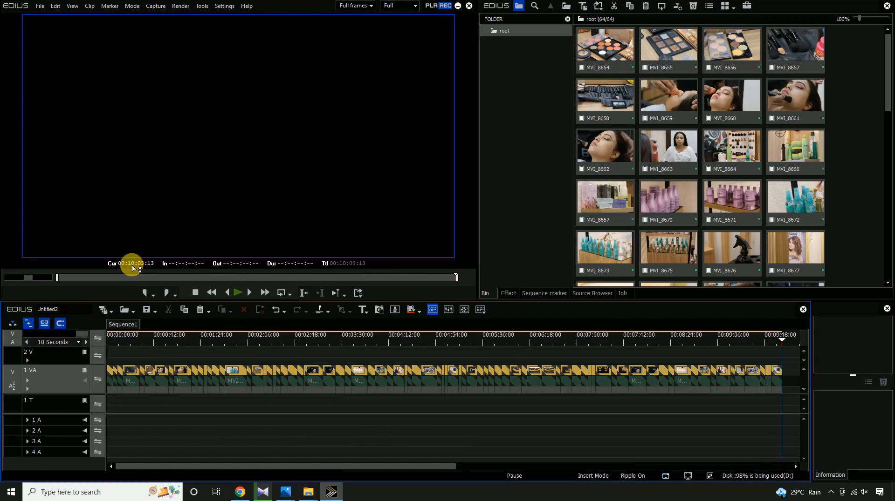
drag(264, 467, 363, 467)
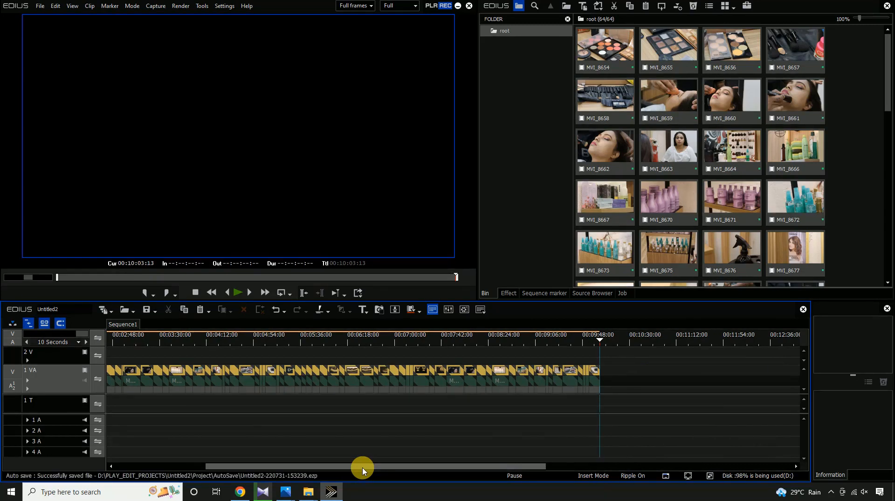
scroll(419, 410, up, 5)
click(517, 343)
drag(598, 373, 517, 373)
scroll(491, 412, down, 5)
drag(450, 467, 306, 468)
click(457, 449)
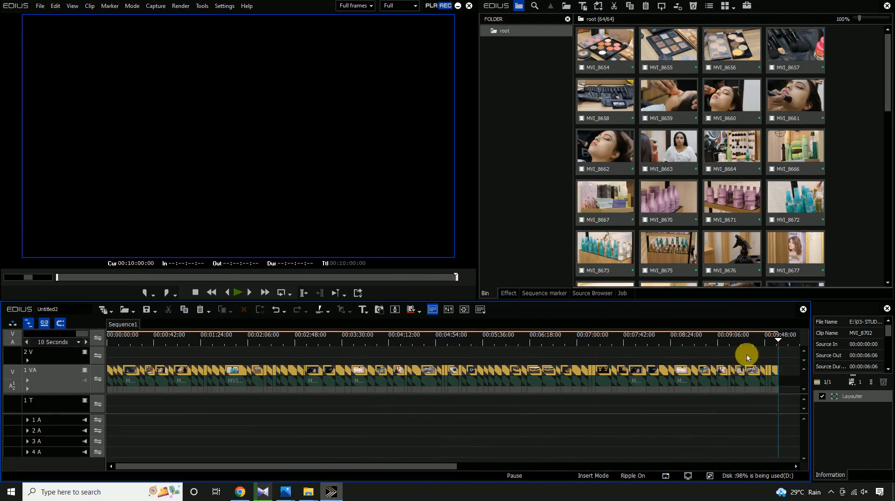
Check the extent of the clips on track 1 VA against the timecode at the sequence's end
drag(779, 354, 44, 459)
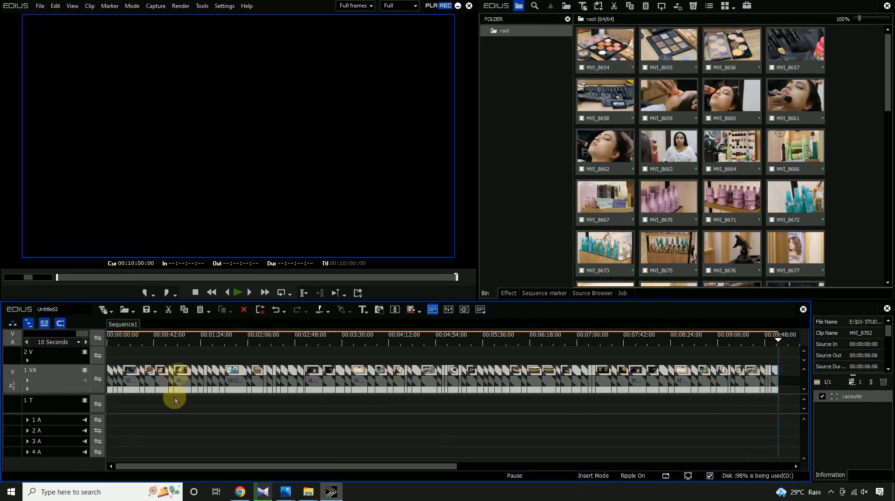
click(131, 264)
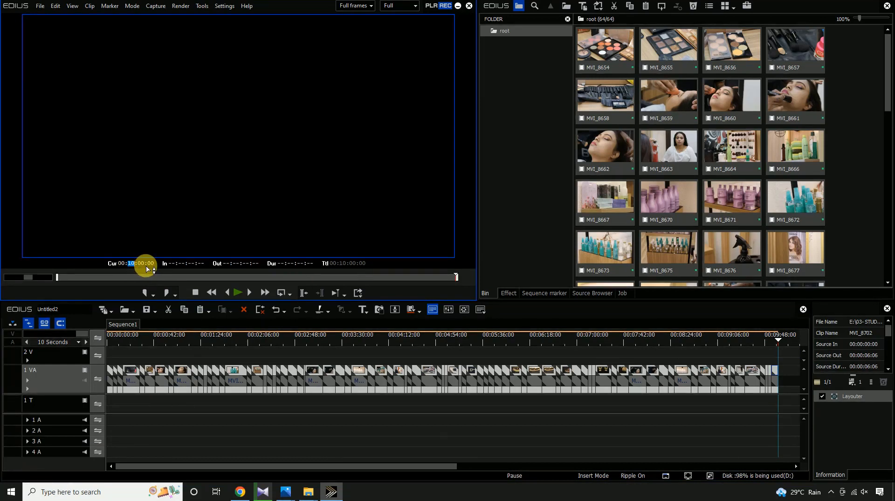
click(284, 423)
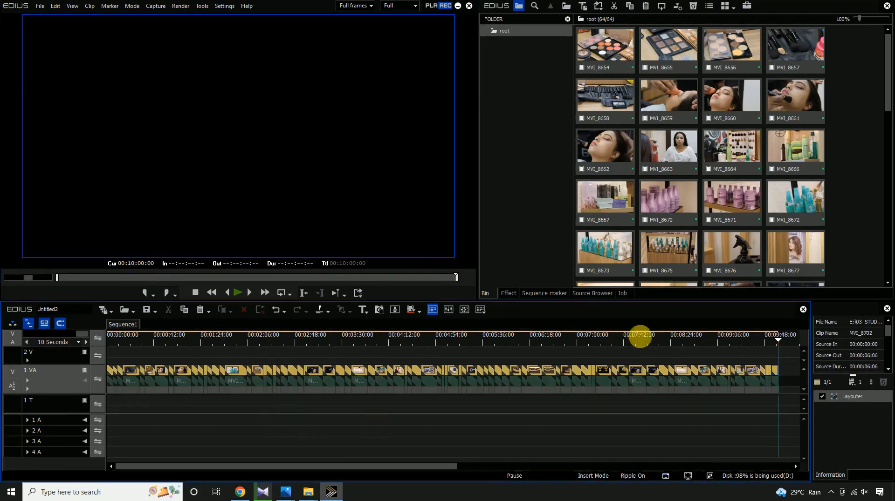
Apply the 3D Dissolve transition from the 3D transitions to all clips on track 1 VA at once
click(509, 294)
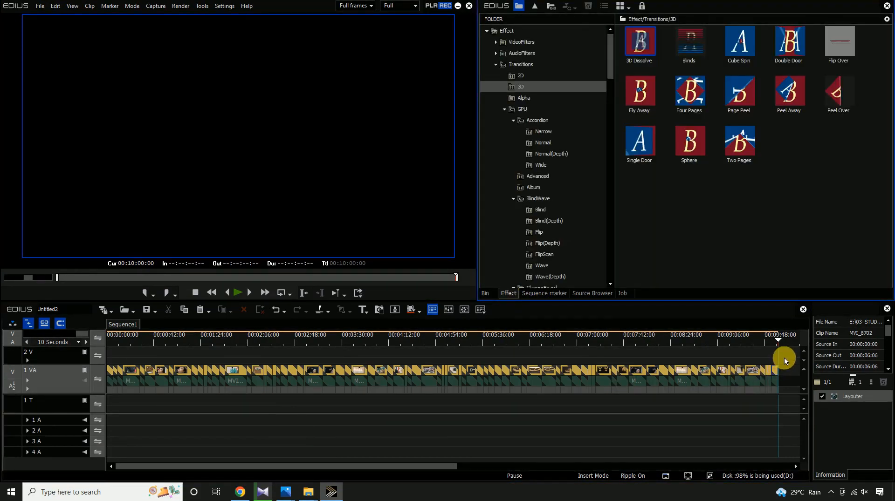
drag(784, 356, 18, 423)
click(722, 175)
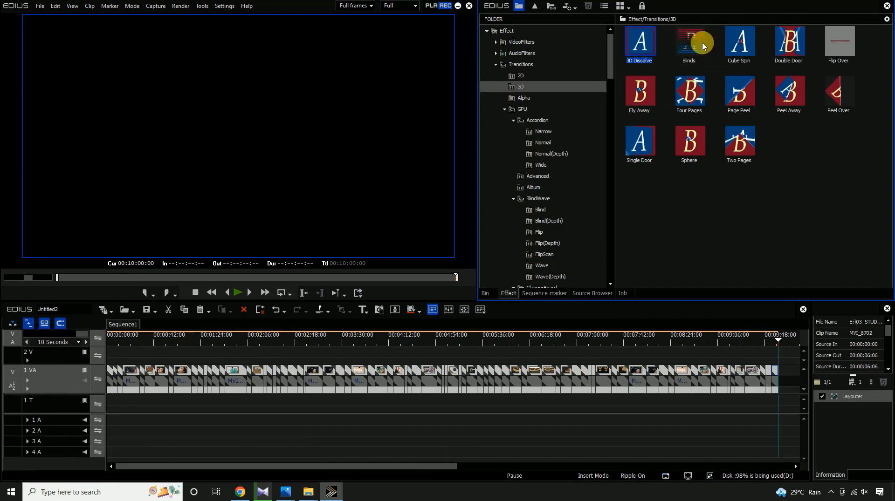
drag(643, 41, 269, 377)
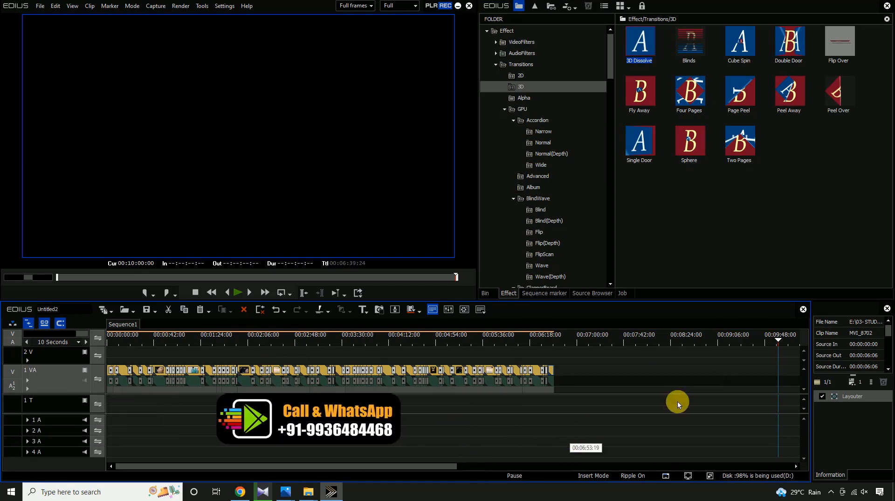
Move the playhead to the end of the last clip on track 1 VA and compare the sequence's length with the former 00:10:00:00 end
drag(772, 349, 581, 417)
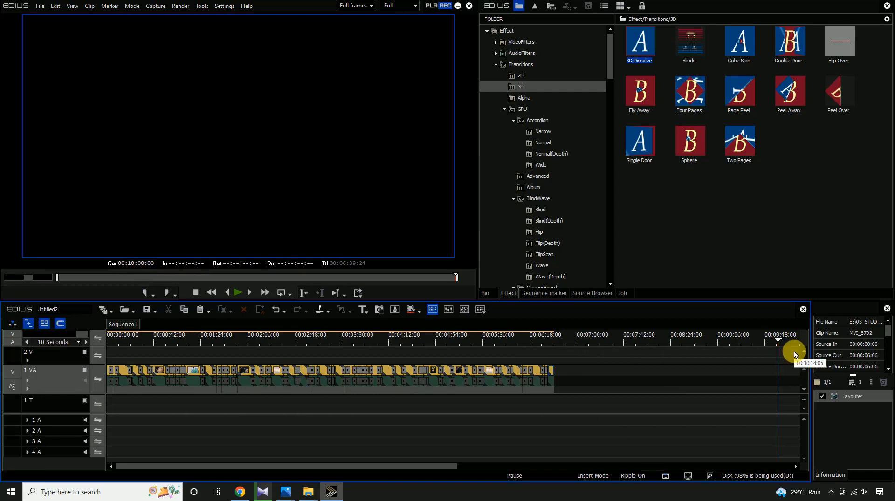
click(555, 341)
drag(576, 359, 10, 450)
click(575, 354)
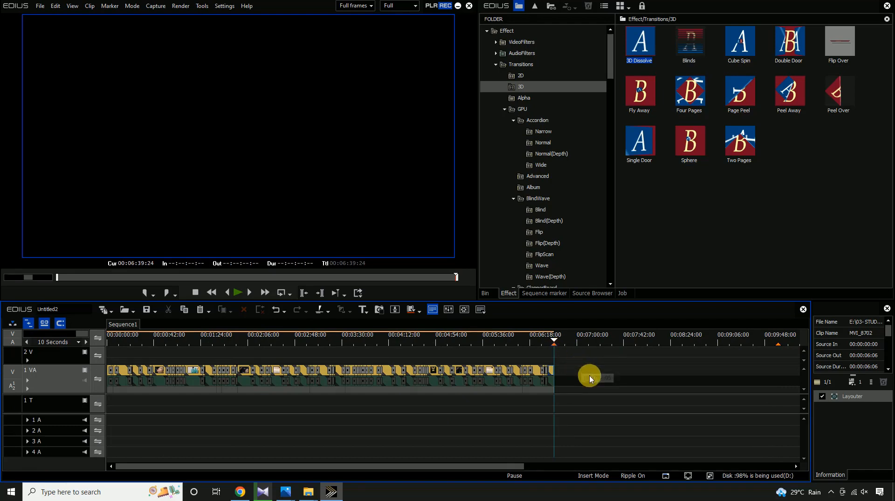
click(132, 267)
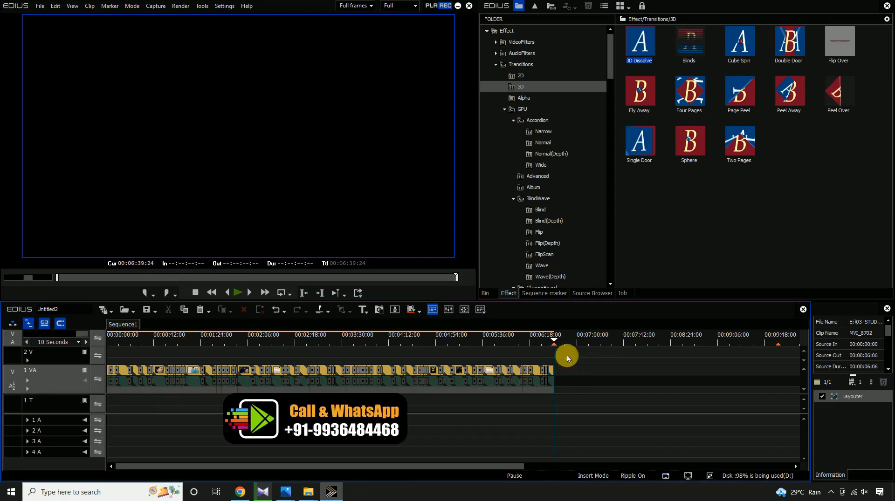
drag(564, 357, 775, 424)
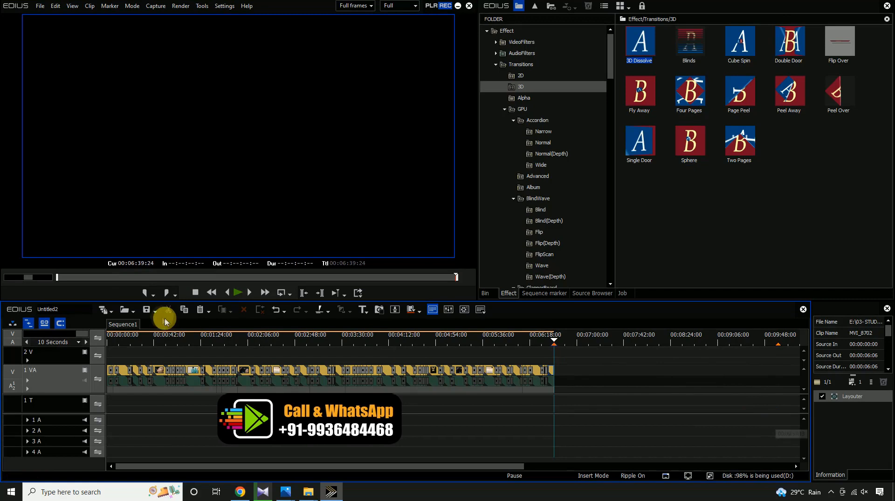
Select all clips and transitions on track 1 VA
drag(607, 356, 22, 444)
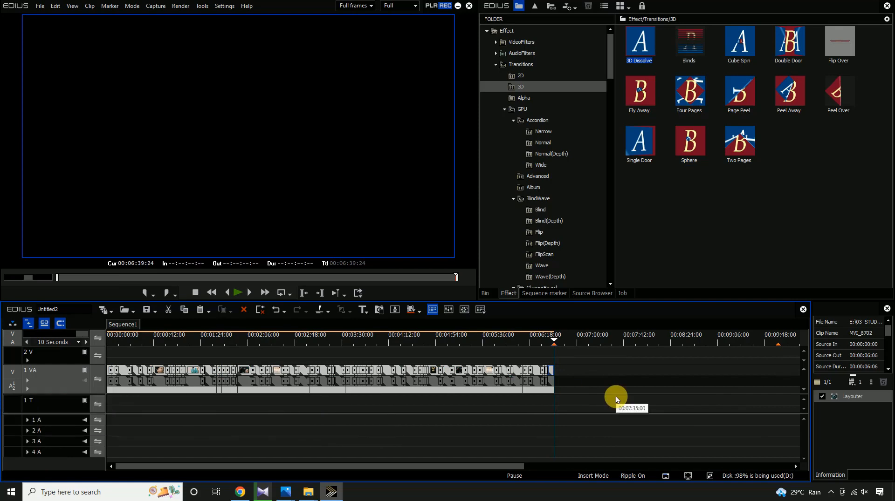
drag(598, 356, 18, 441)
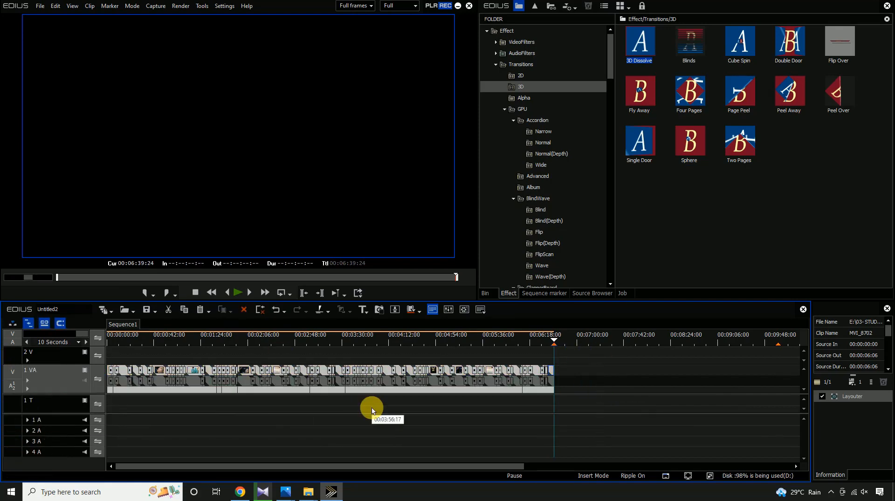